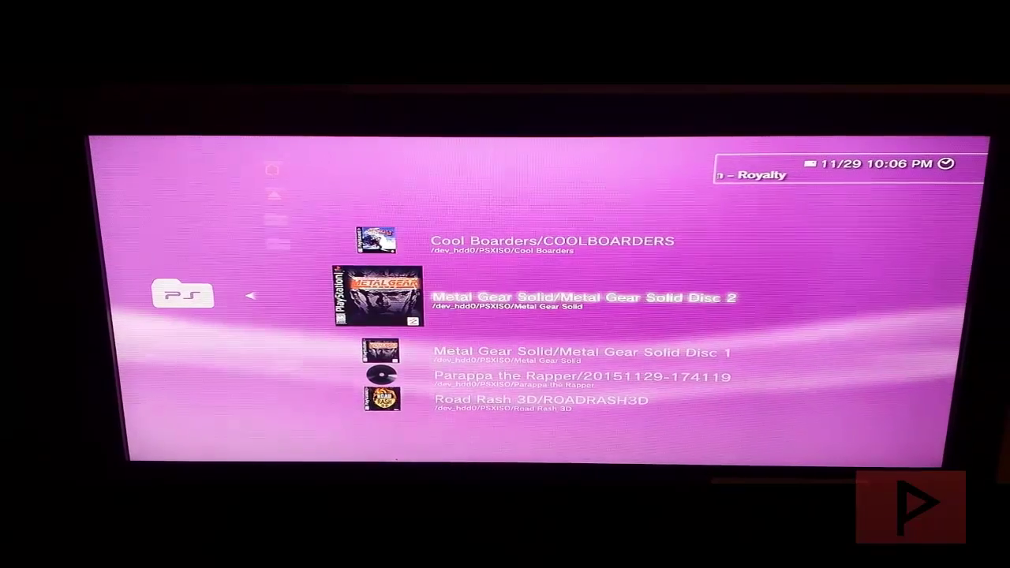
Browse the PlayStation, PlayStation 2 and PSP game folders in webMAN to see which titles display cover art.
{"action": "key", "text": "Down"}
{"action": "key", "text": "Down"}
{"action": "key", "text": "Down"}
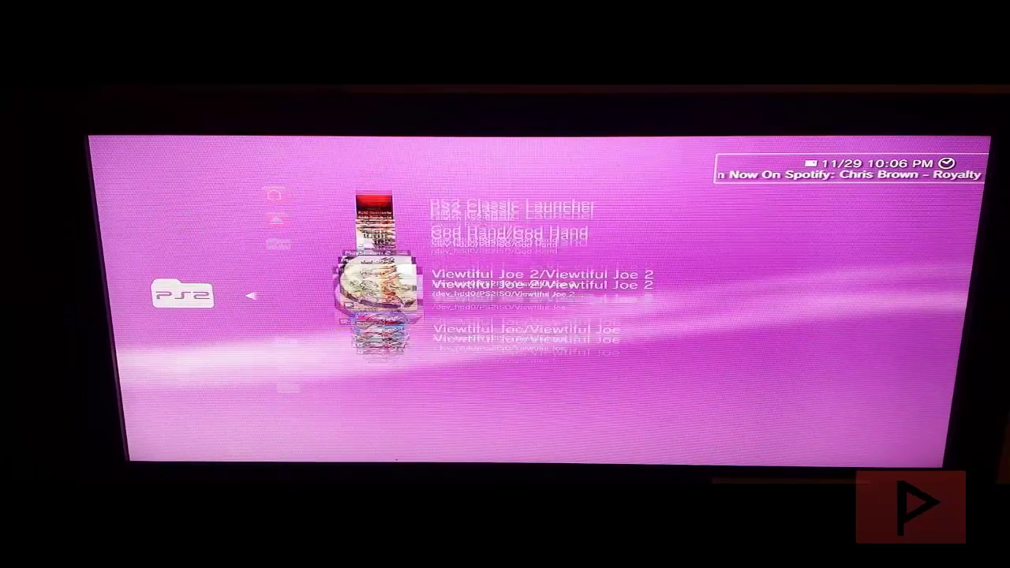
{"action": "key", "text": "Up"}
{"action": "key", "text": "Up"}
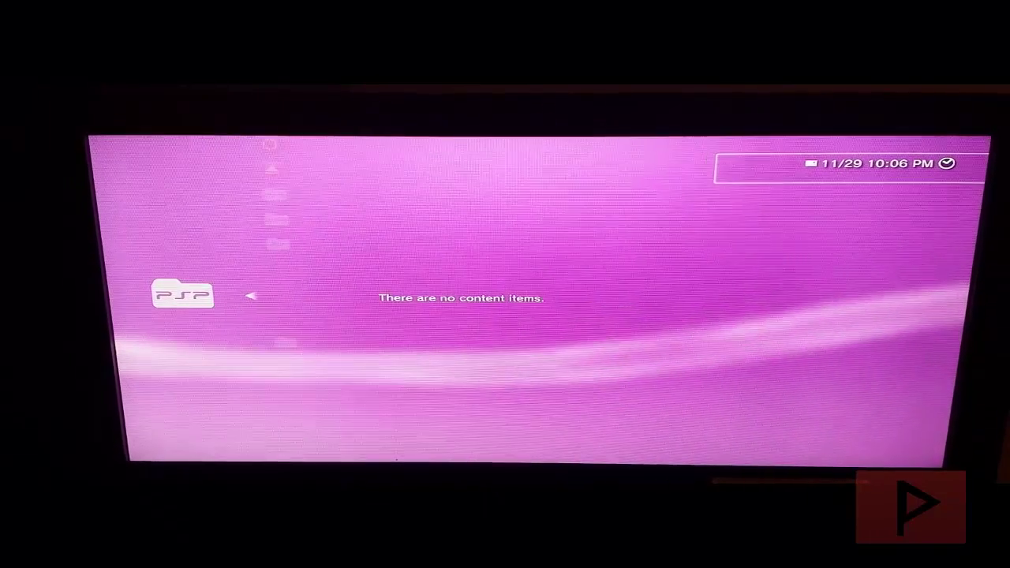
{"action": "key", "text": "Left"}
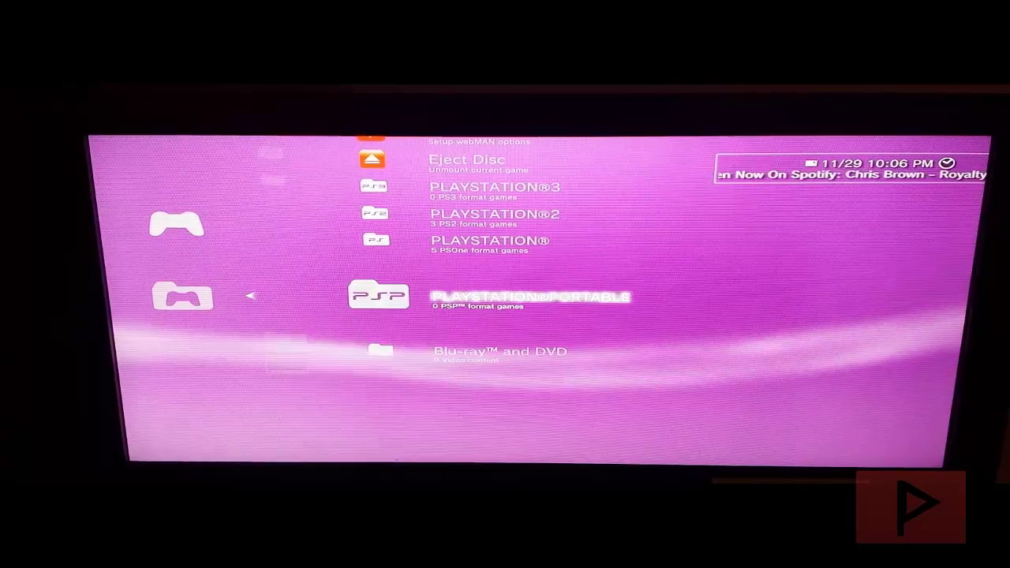
{"action": "key", "text": "Left"}
{"action": "key", "text": "Down"}
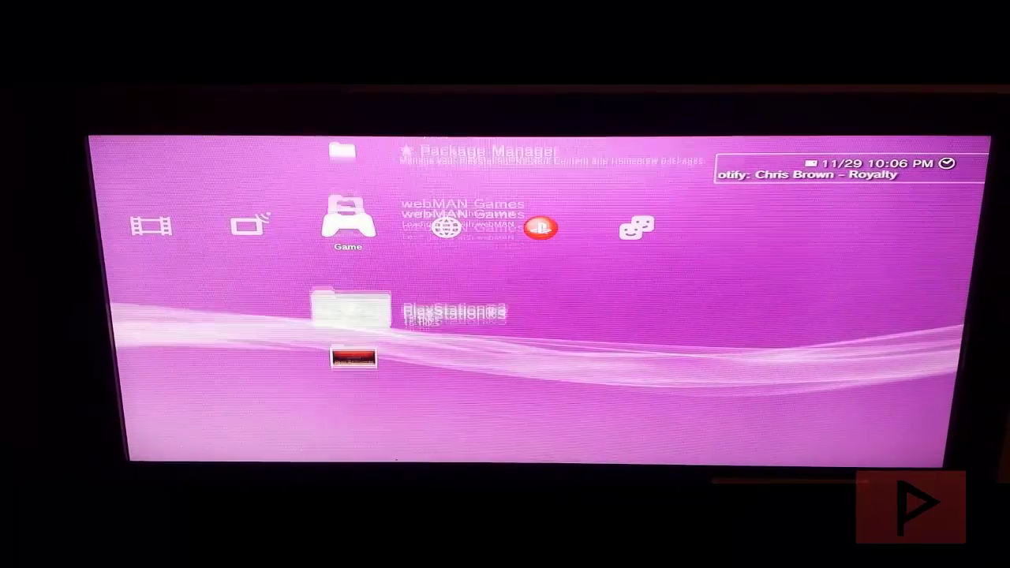
{"action": "key", "text": "Right"}
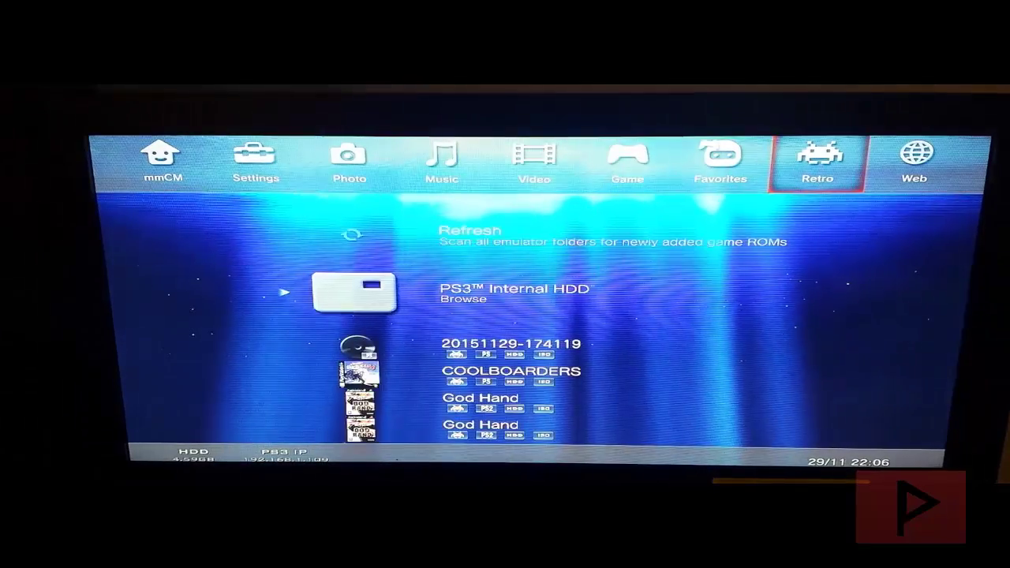
Look through the Retro game list in multiMAN to check the cover thumbnails of the PS1 and PS2 titles.
{"action": "key", "text": "Down"}
{"action": "key", "text": "Down"}
{"action": "key", "text": "Down"}
{"action": "key", "text": "Down"}
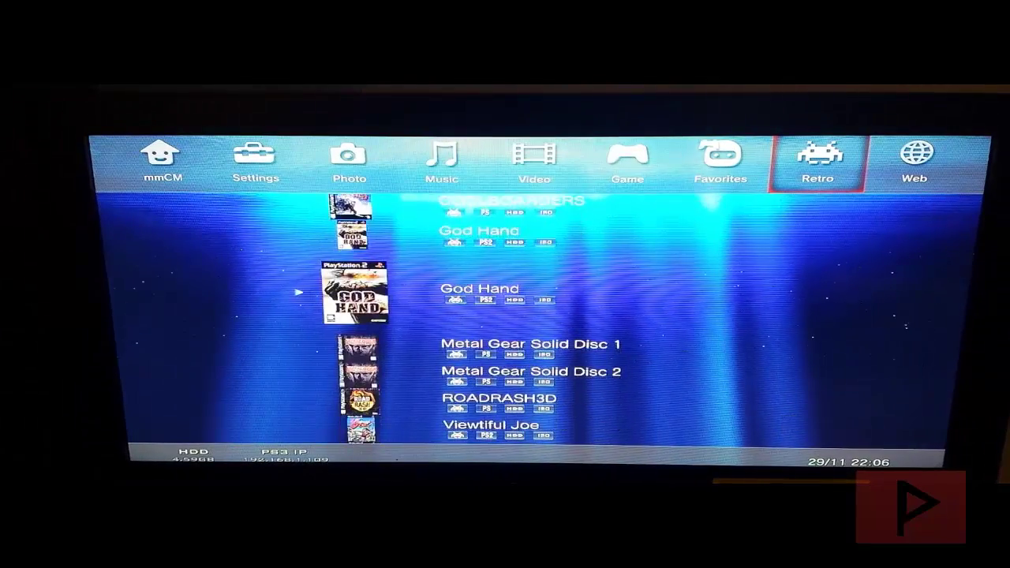
{"action": "key", "text": "Down"}
{"action": "key", "text": "Down"}
{"action": "key", "text": "Down"}
{"action": "key", "text": "Down"}
{"action": "key", "text": "Down"}
{"action": "key", "text": "Down"}
{"action": "key", "text": "Down"}
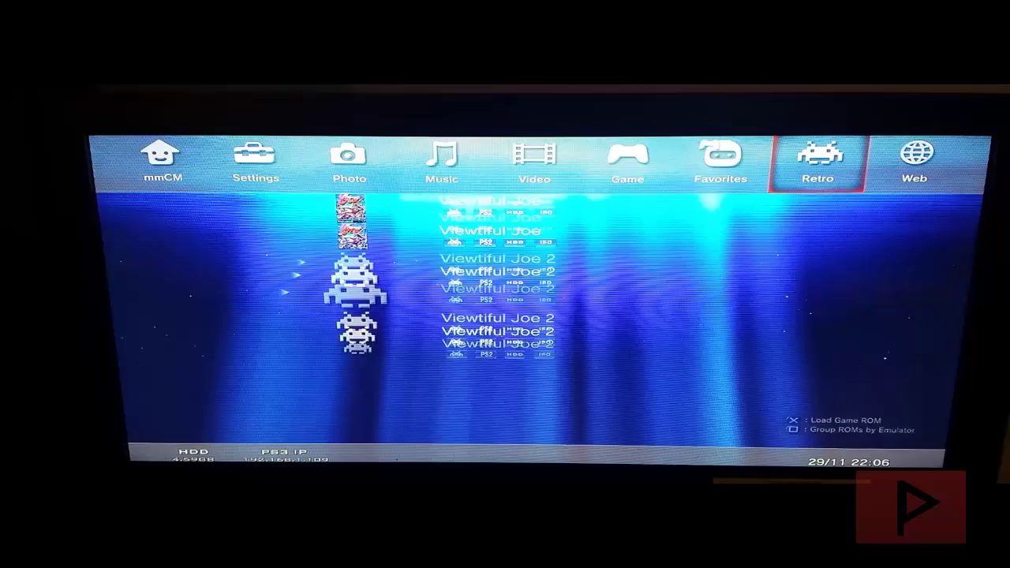
{"action": "key", "text": "Up"}
{"action": "key", "text": "Up"}
{"action": "key", "text": "Up"}
{"action": "key", "text": "Up"}
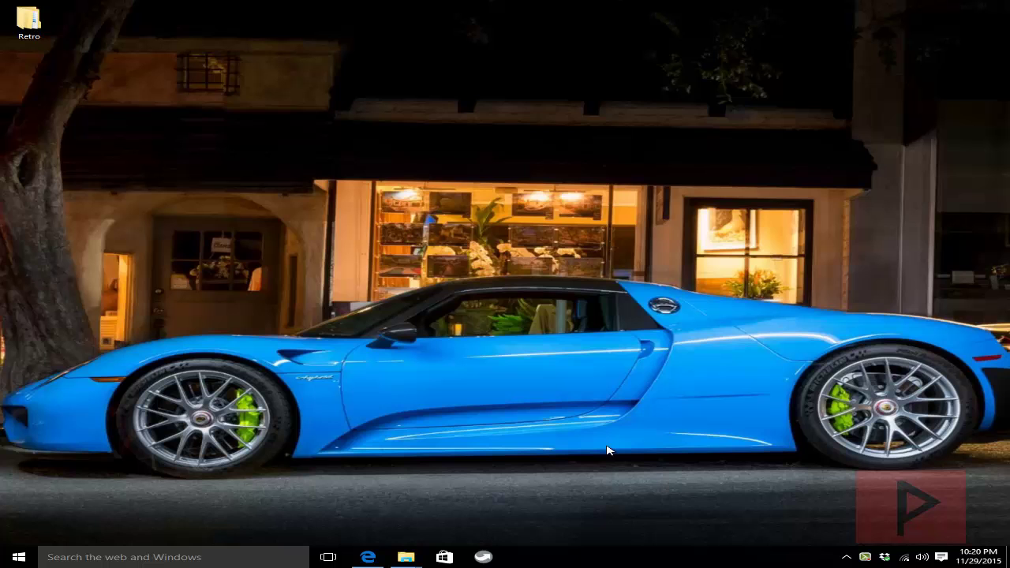
Switch to the Edge browser, search Google Images for "god of war 2" and open the PlayStation 2 PAL cover at full size.
{"action": "left_click", "coordinate": [368, 556]}
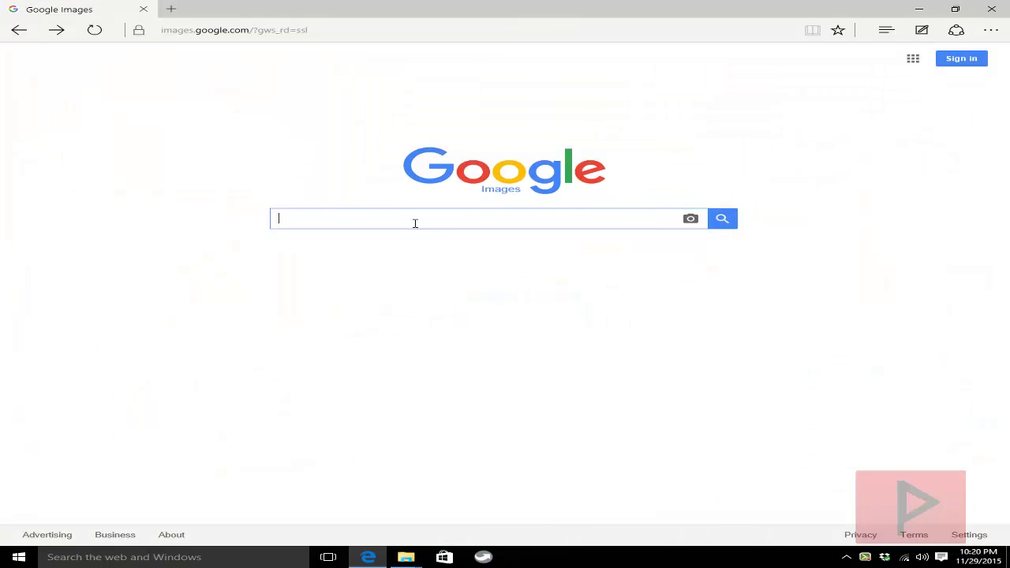
{"action": "type", "text": "god of war 2"}
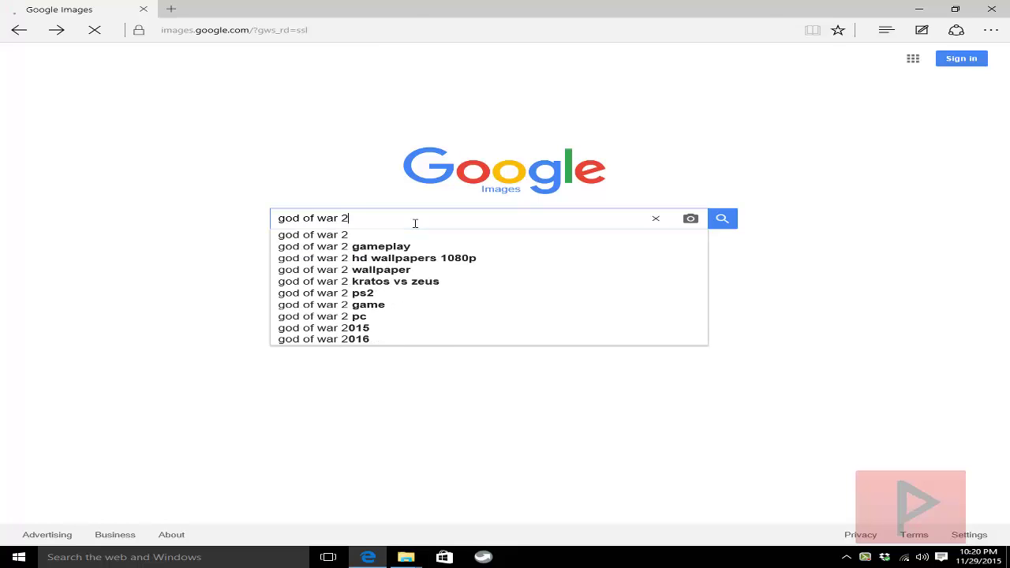
{"action": "key", "text": "Return"}
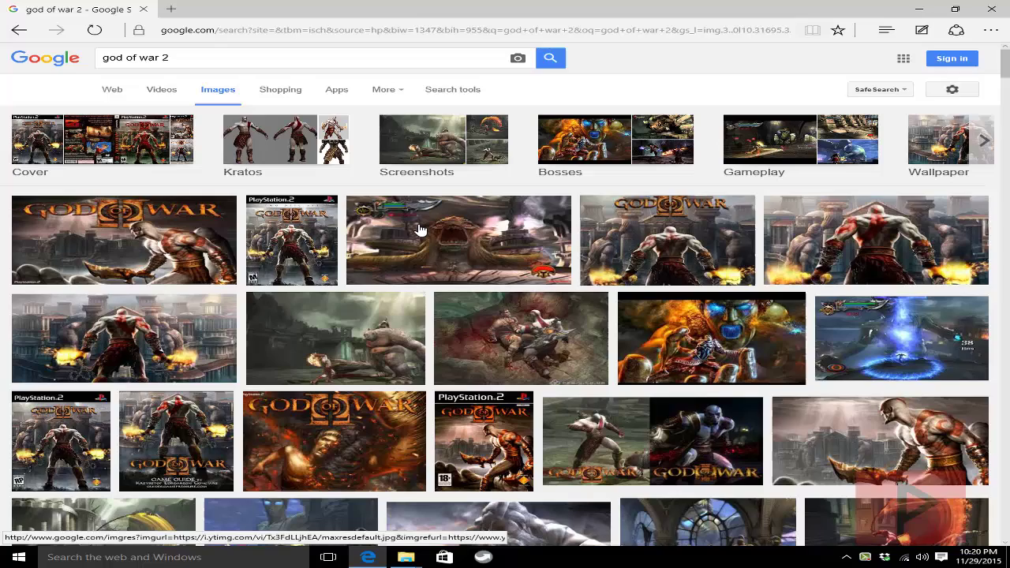
{"action": "scroll", "coordinate": [451, 228], "scroll_direction": "down", "scroll_amount": 3}
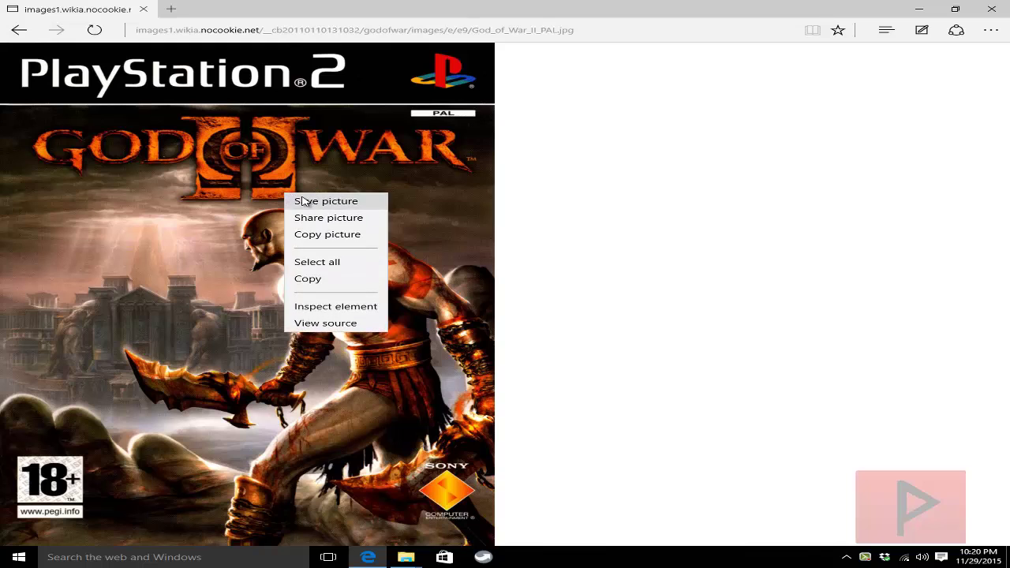
Start saving the God of War II cover picture to the cover art folder, cancel the save and close the browser.
{"action": "left_click", "coordinate": [304, 201]}
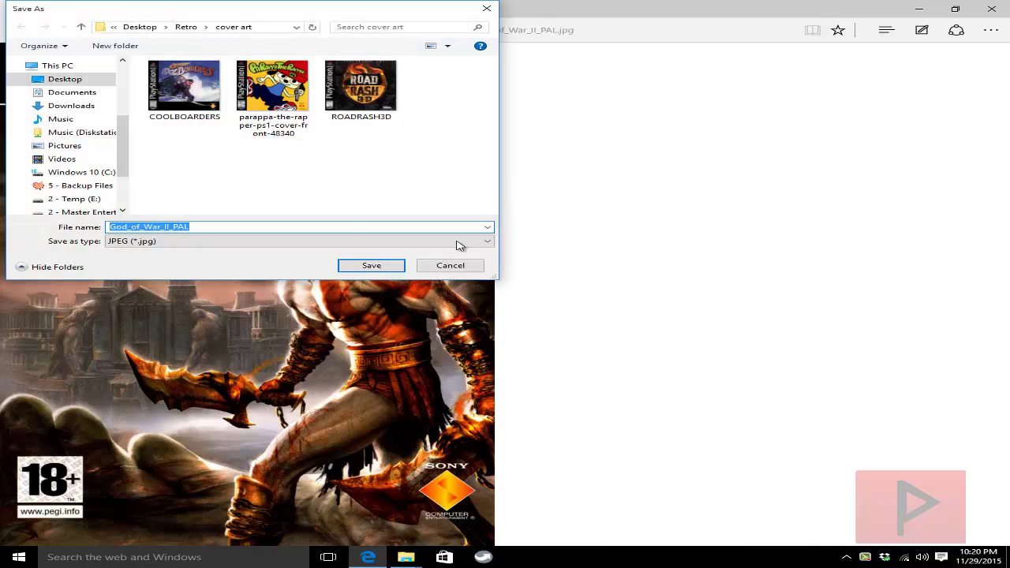
{"action": "left_click", "coordinate": [451, 266]}
{"action": "left_click", "coordinate": [993, 9]}
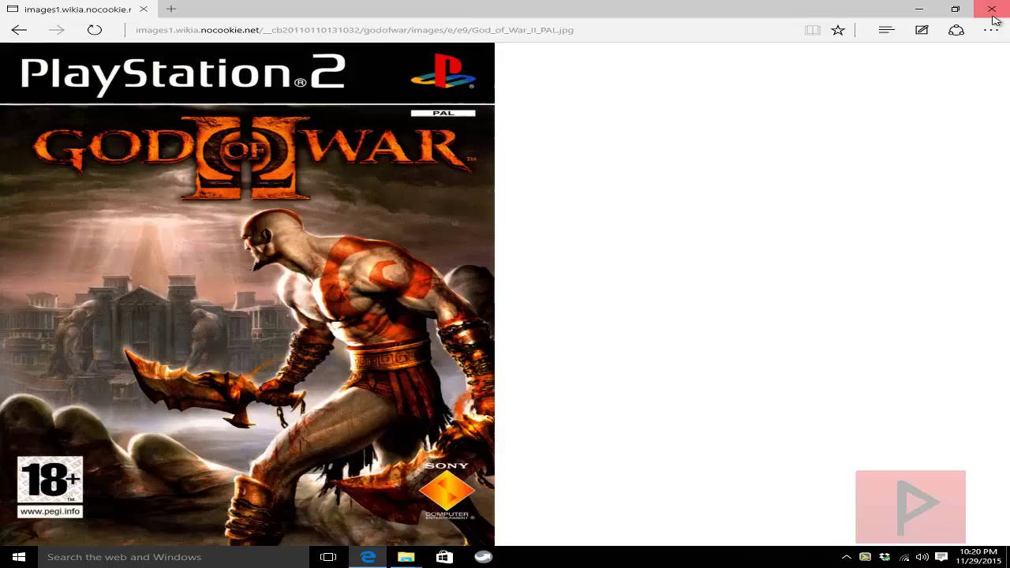
Review the game cover images in the cover art folder in File Explorer, then minimize the window.
{"action": "left_click", "coordinate": [405, 556]}
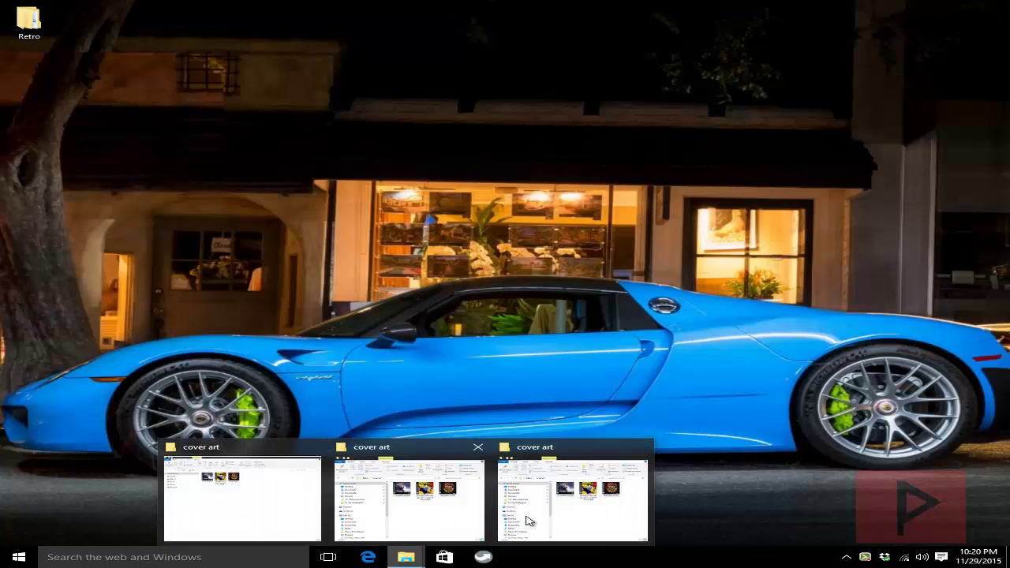
{"action": "left_click", "coordinate": [526, 519]}
{"action": "key", "text": "Right"}
{"action": "key", "text": "Right"}
{"action": "key", "text": "Right"}
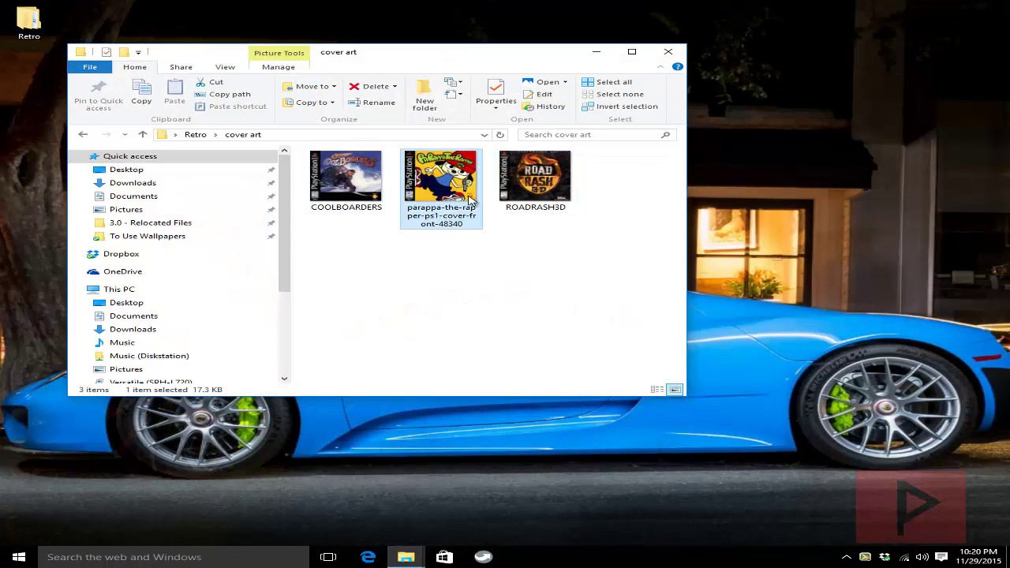
{"action": "left_click", "coordinate": [464, 282]}
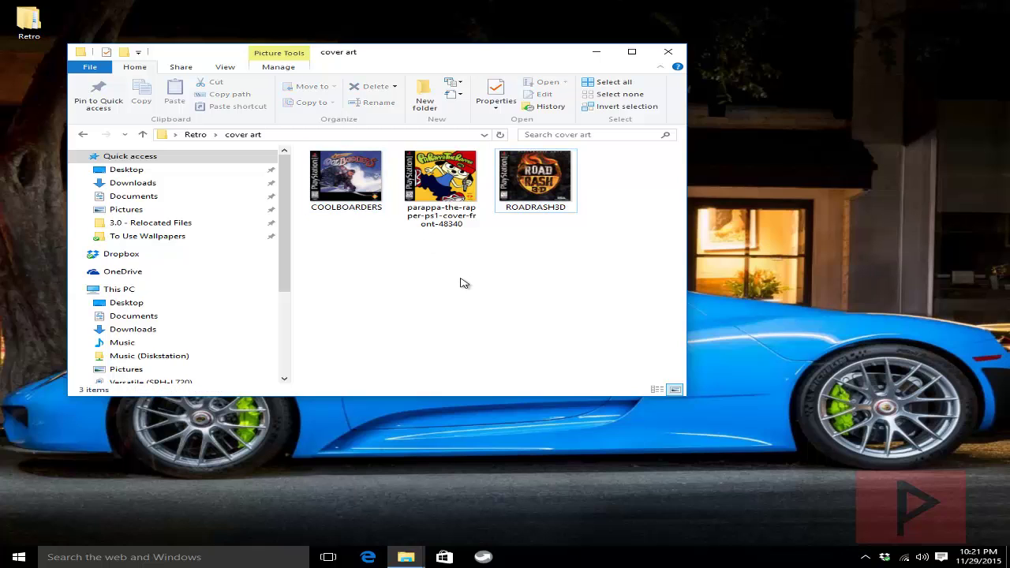
{"action": "left_click", "coordinate": [596, 52]}
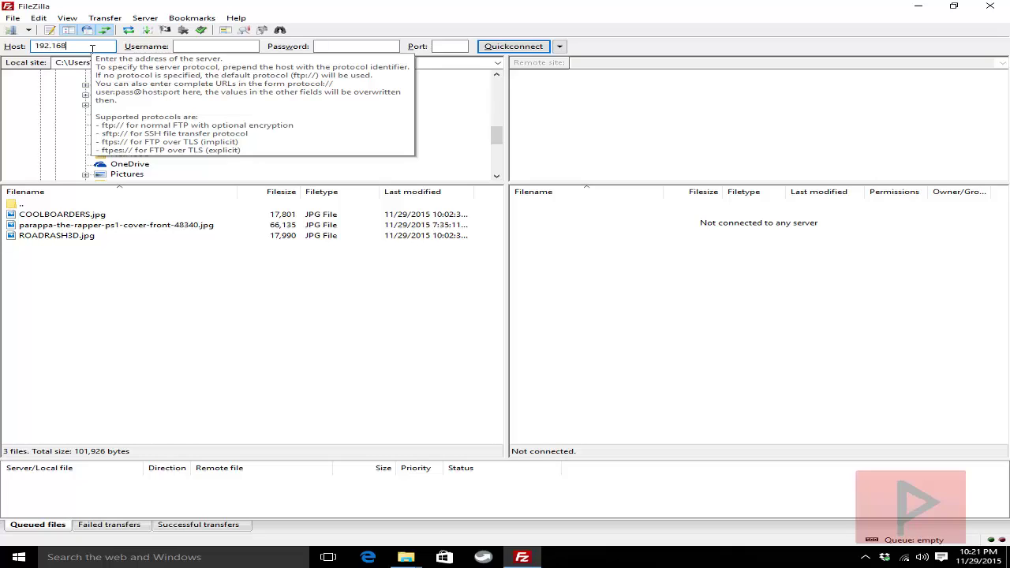
Connect FileZilla to the PS3 at 192.168.1.109 and open the remote folder dev_hdd0/PSXISO.
{"action": "type", "text": "109"}
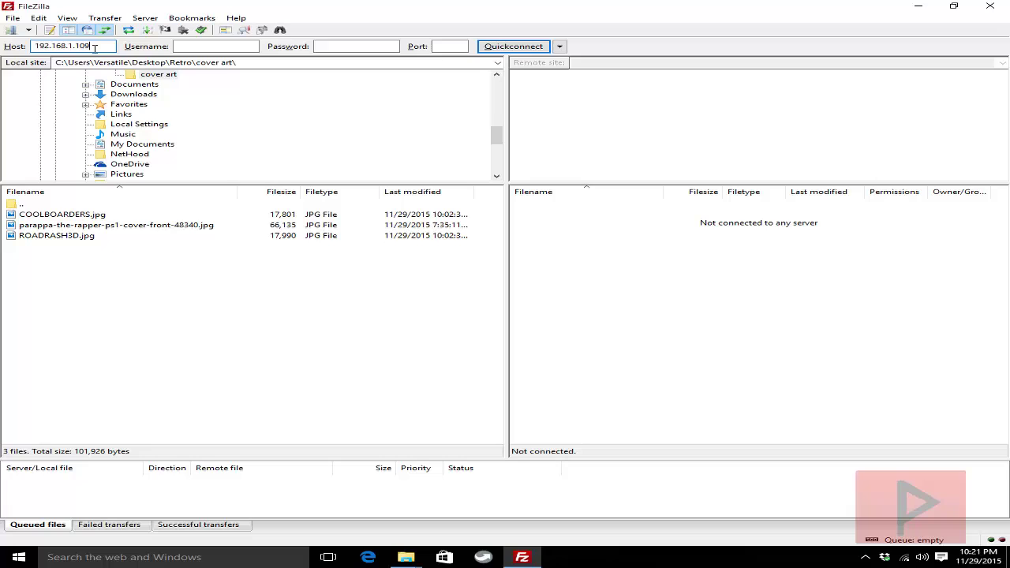
{"action": "left_click", "coordinate": [513, 46]}
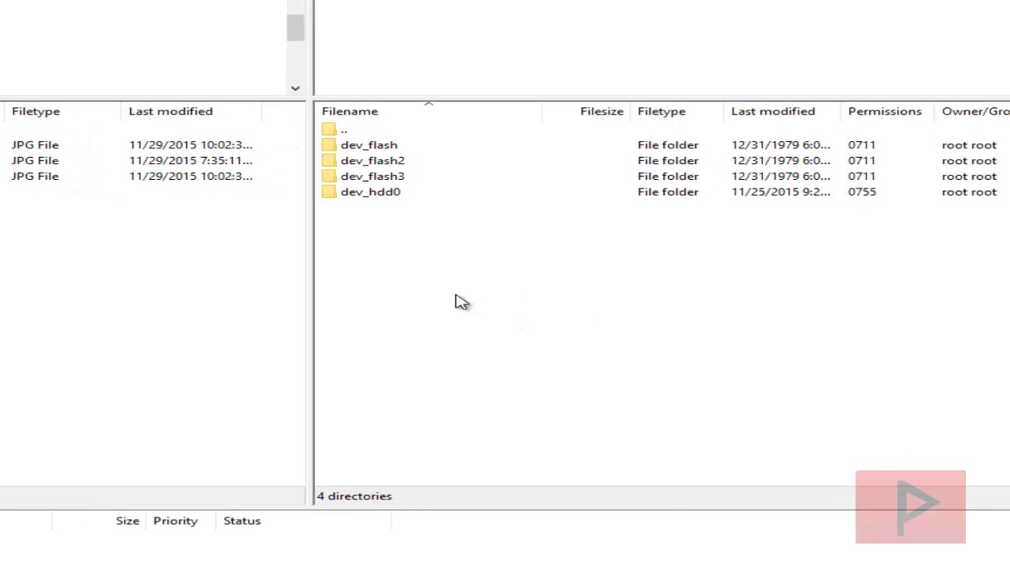
{"action": "double_click", "coordinate": [389, 197]}
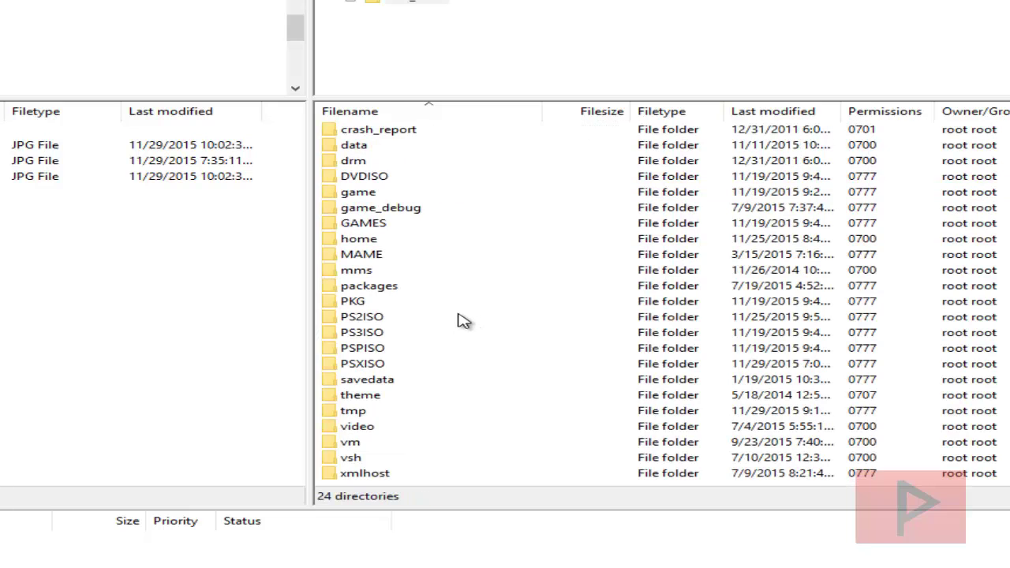
{"action": "double_click", "coordinate": [369, 365]}
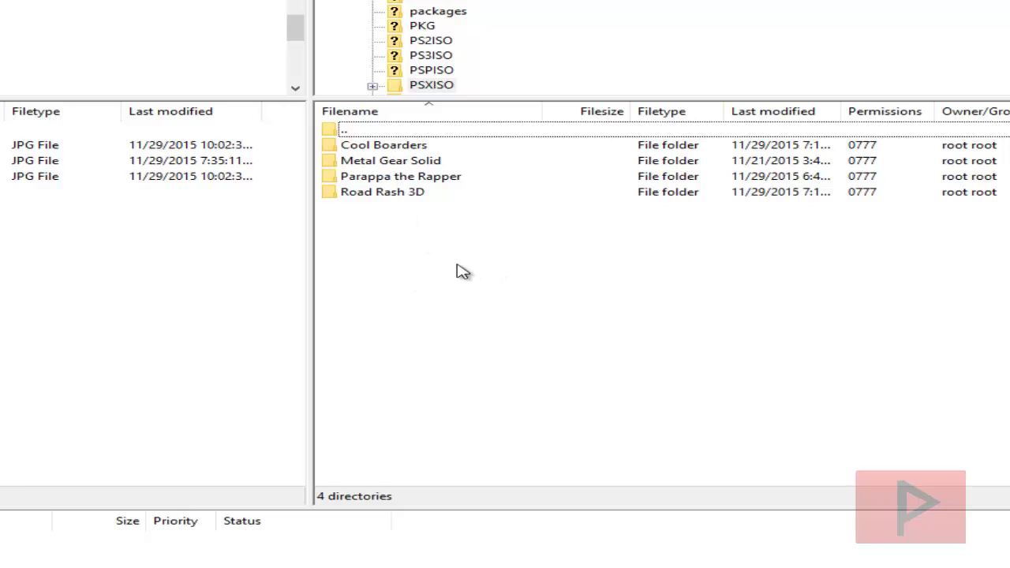
Open the Road Rash 3D folder and compare the file names of its BIN, CUE and JPG files.
{"action": "double_click", "coordinate": [406, 199]}
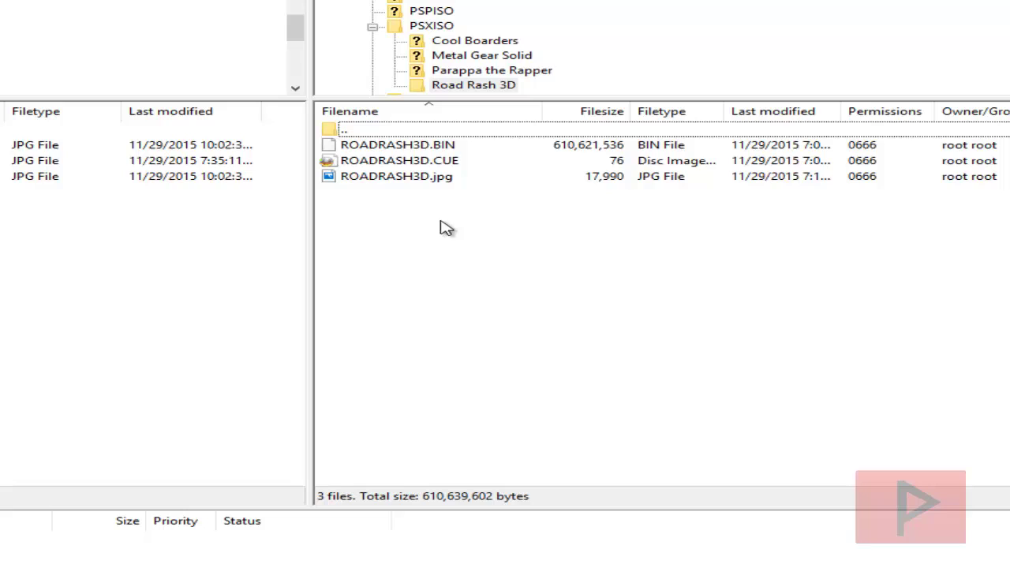
{"action": "left_click", "coordinate": [438, 187]}
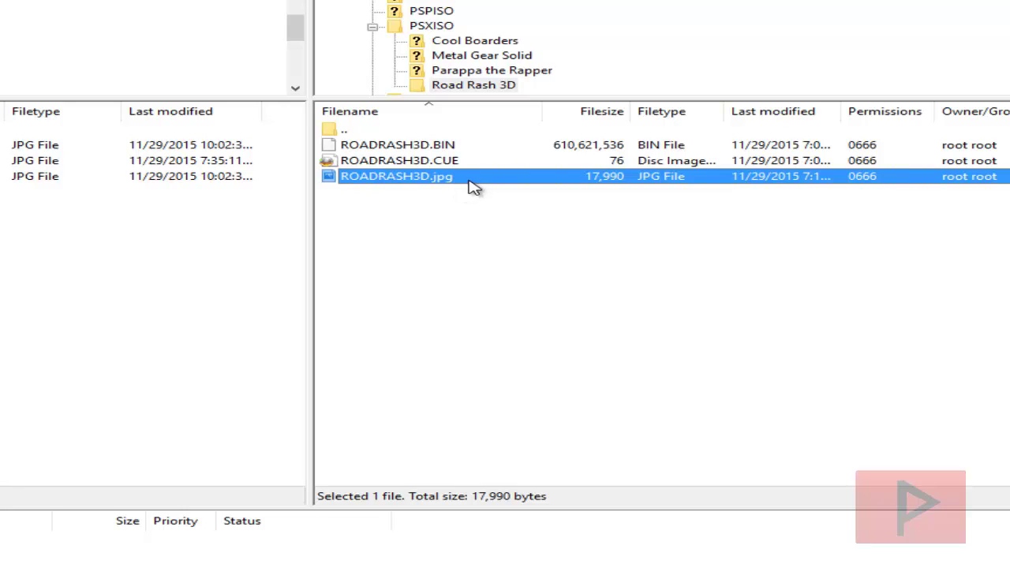
{"action": "left_click", "coordinate": [404, 160]}
{"action": "left_click", "coordinate": [406, 146]}
{"action": "left_click", "coordinate": [406, 162]}
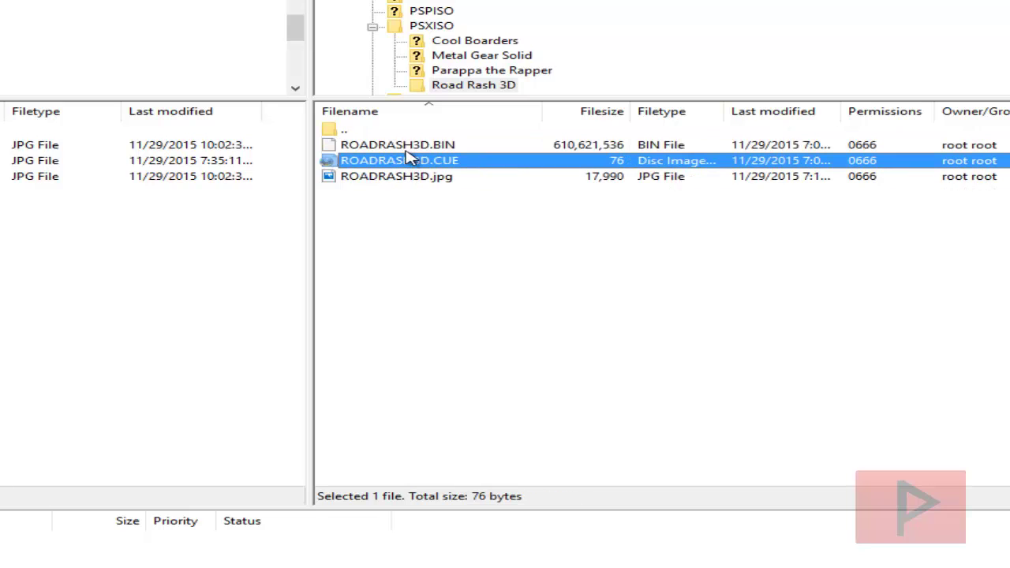
{"action": "left_click", "coordinate": [425, 149]}
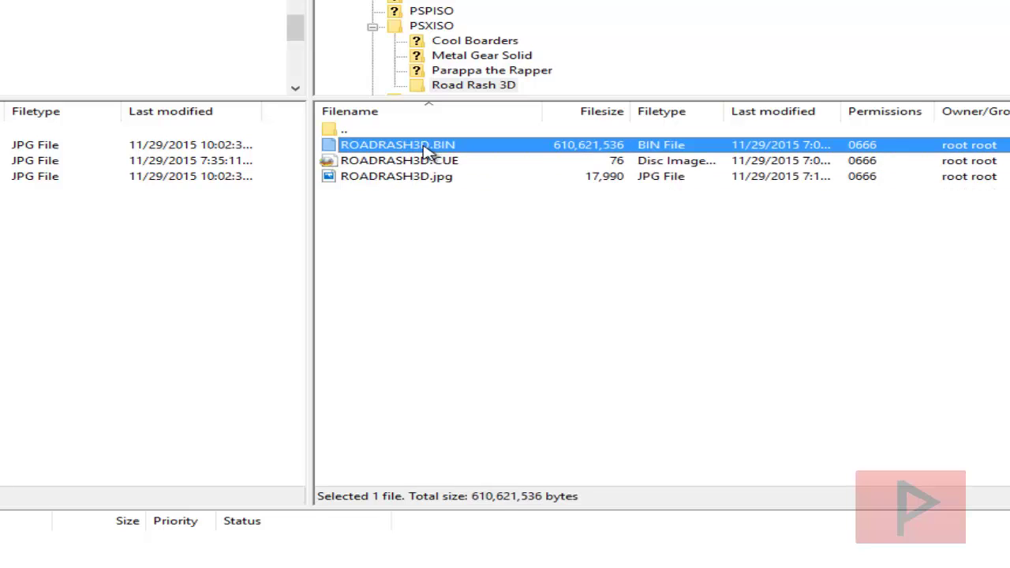
{"action": "left_click", "coordinate": [422, 162]}
{"action": "left_click", "coordinate": [426, 178]}
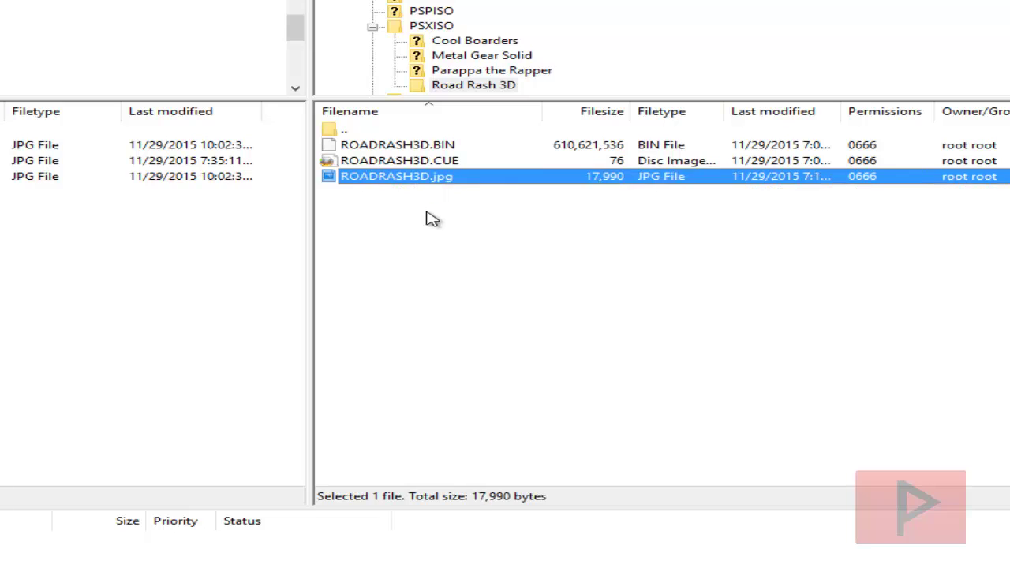
Open the Metal Gear Solid folder in PSXISO and compare the names of both discs' ISO files with their JPG covers.
{"action": "double_click", "coordinate": [372, 131]}
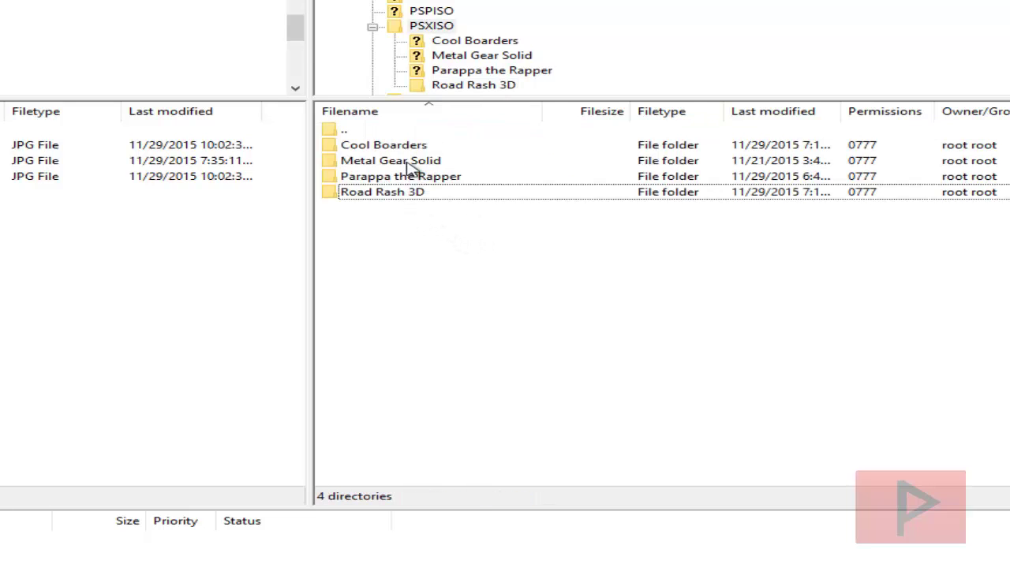
{"action": "double_click", "coordinate": [409, 162]}
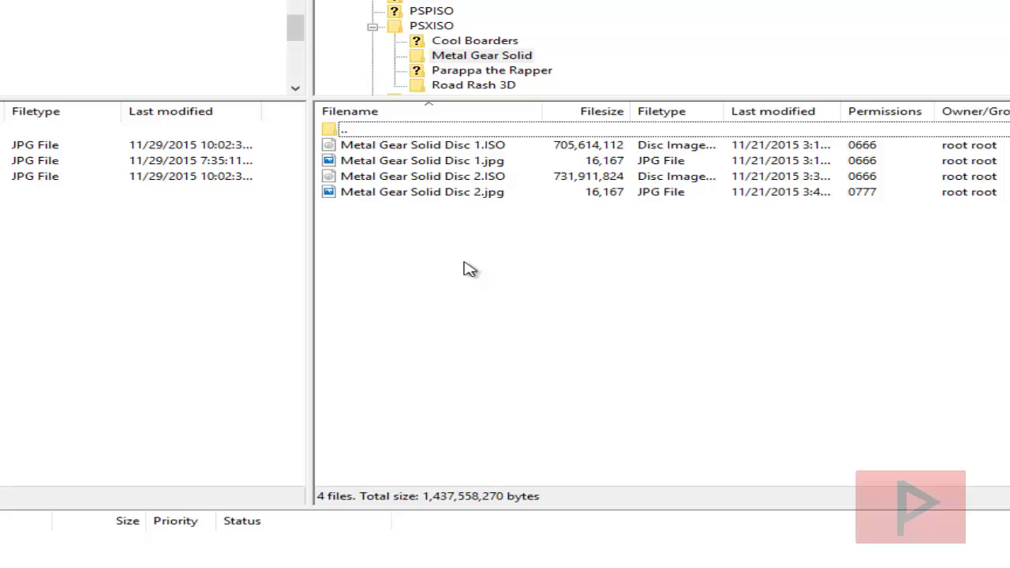
{"action": "left_click", "coordinate": [464, 148]}
{"action": "left_click", "coordinate": [475, 180]}
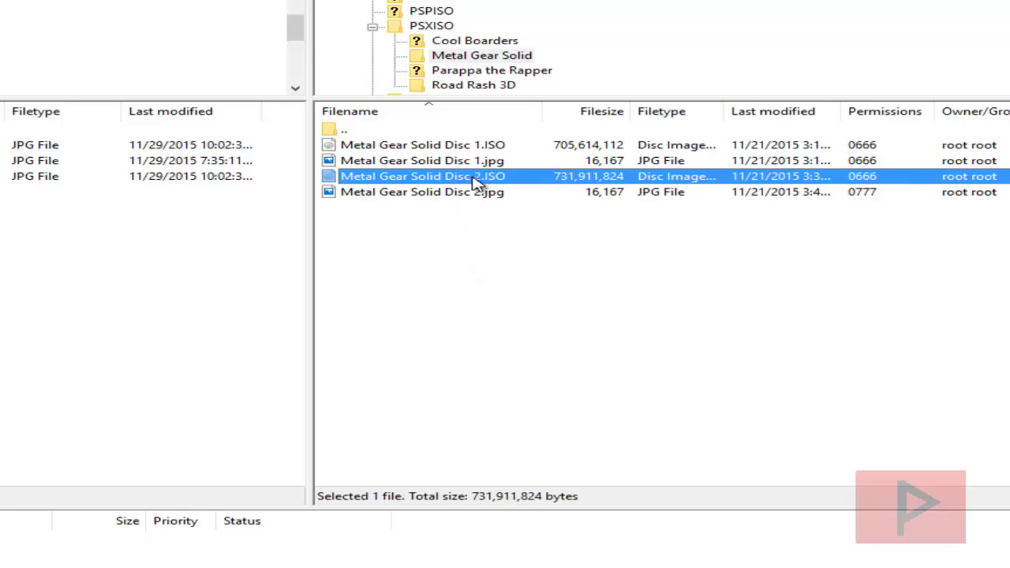
{"action": "left_click", "coordinate": [480, 161]}
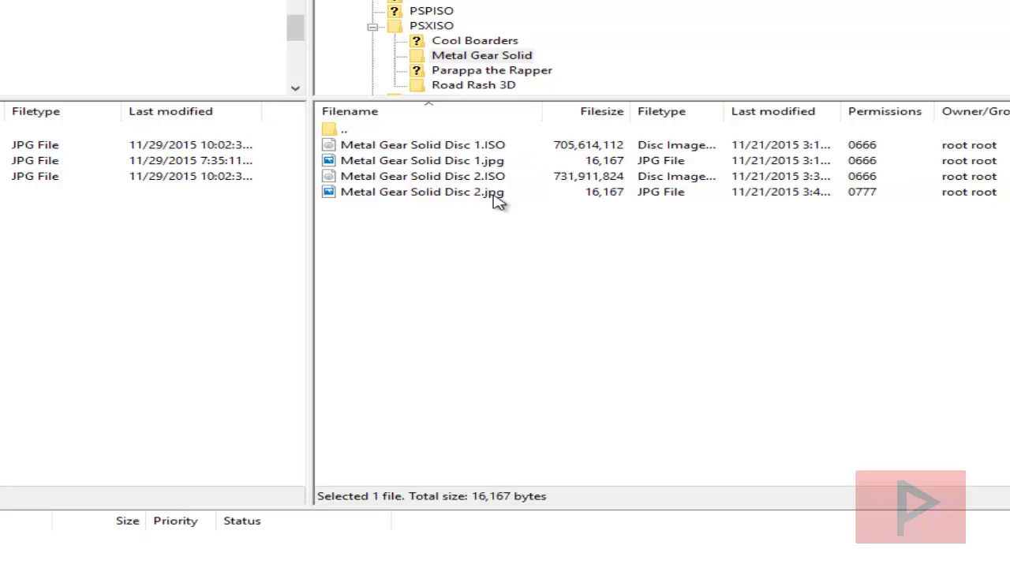
{"action": "left_click", "coordinate": [493, 196]}
{"action": "left_click", "coordinate": [480, 162]}
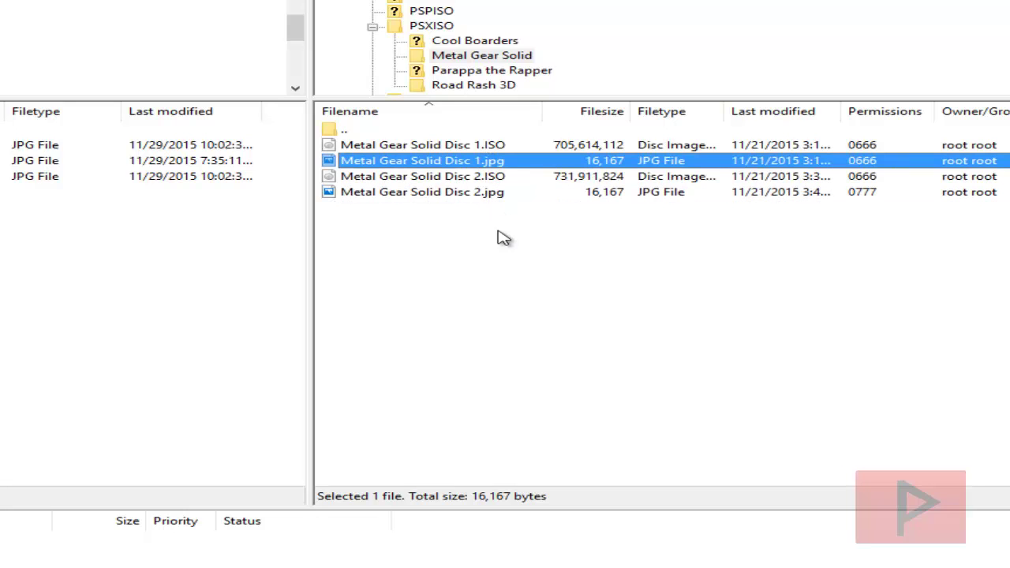
Open the Cool Boarders folder in PSXISO and compare the names of its JPG, CUE and BIN files.
{"action": "double_click", "coordinate": [401, 147]}
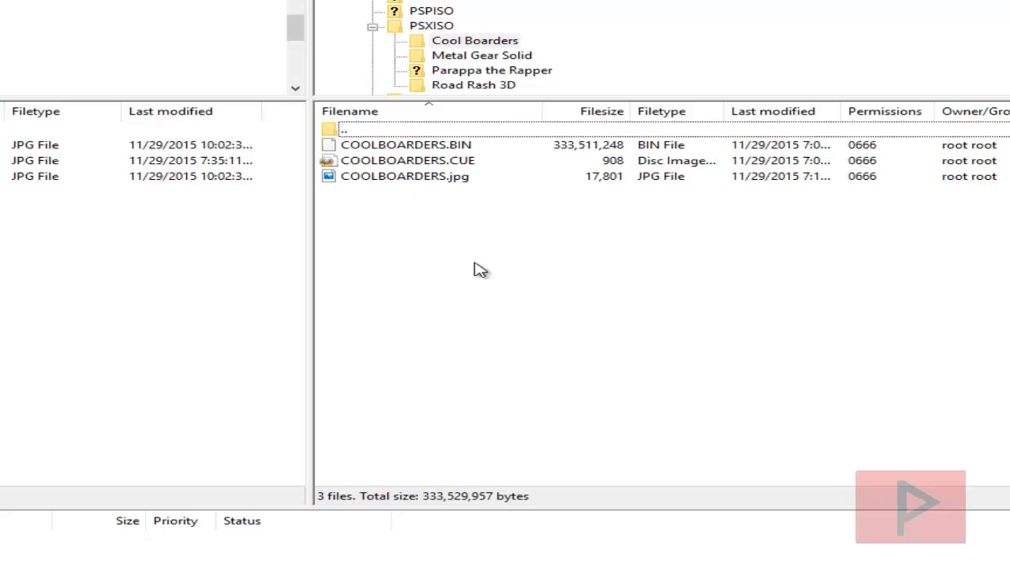
{"action": "left_click", "coordinate": [462, 181]}
{"action": "left_click", "coordinate": [466, 161]}
{"action": "left_click", "coordinate": [465, 148]}
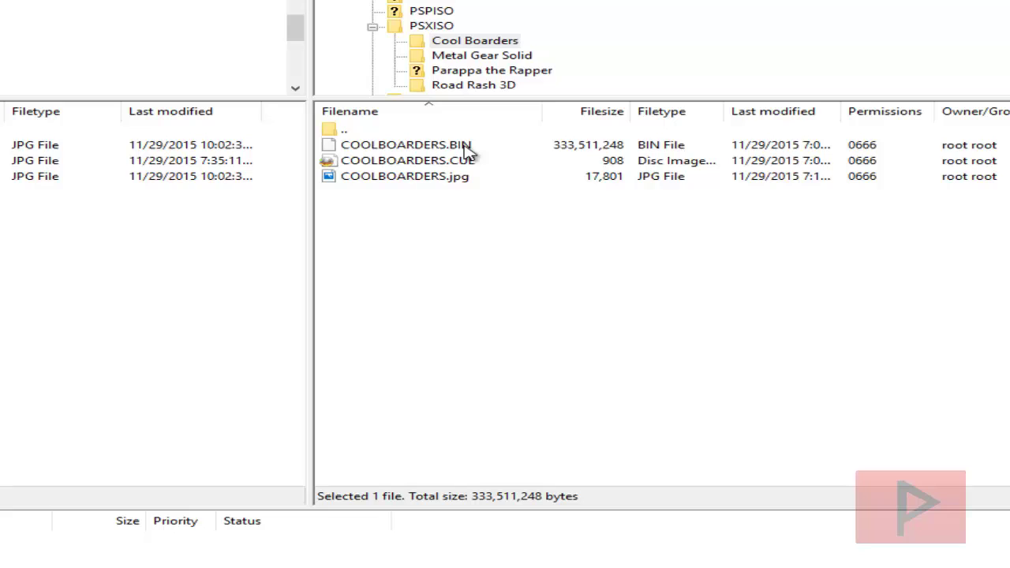
{"action": "left_click", "coordinate": [457, 233]}
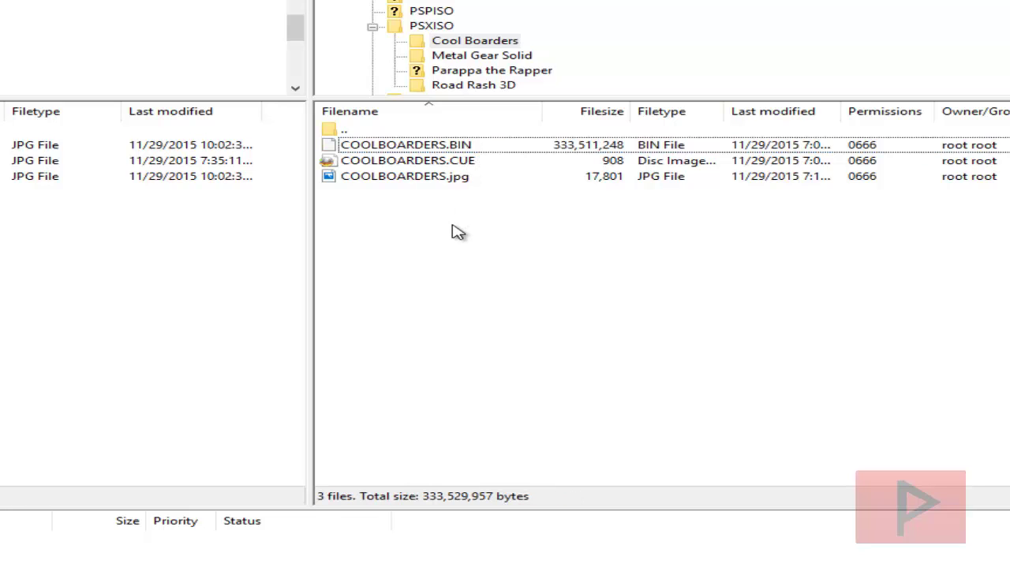
Open the Parappa the Rapper folder in PSXISO and rename its ISO file as Parappa the Rapper.ISO.
{"action": "key", "text": "BackSpace"}
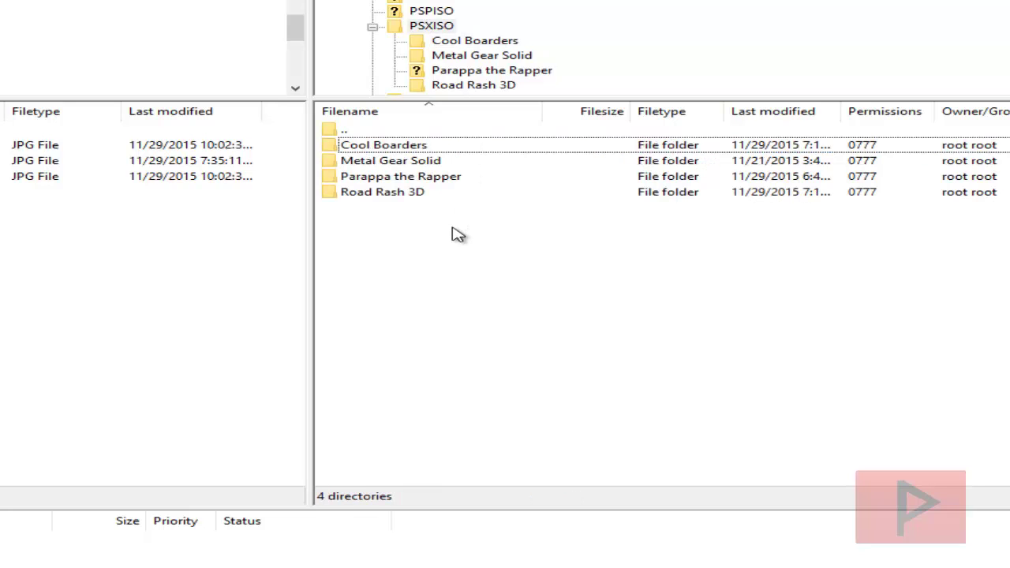
{"action": "double_click", "coordinate": [471, 183]}
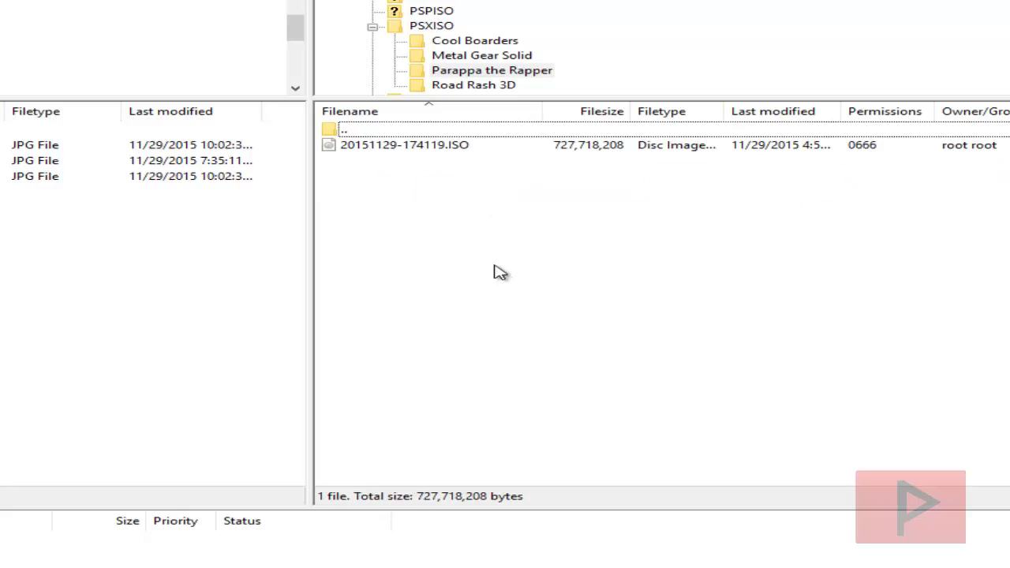
{"action": "left_click", "coordinate": [420, 148]}
{"action": "key", "text": "F2"}
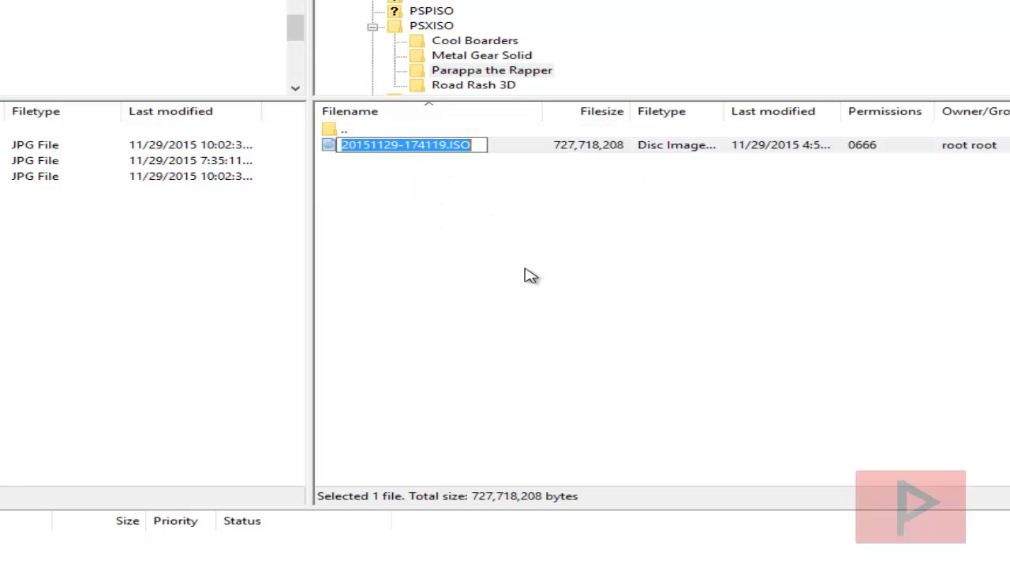
{"action": "key", "text": "End"}
{"action": "key", "text": "Left"}
{"action": "key", "text": "Left"}
{"action": "key", "text": "Left"}
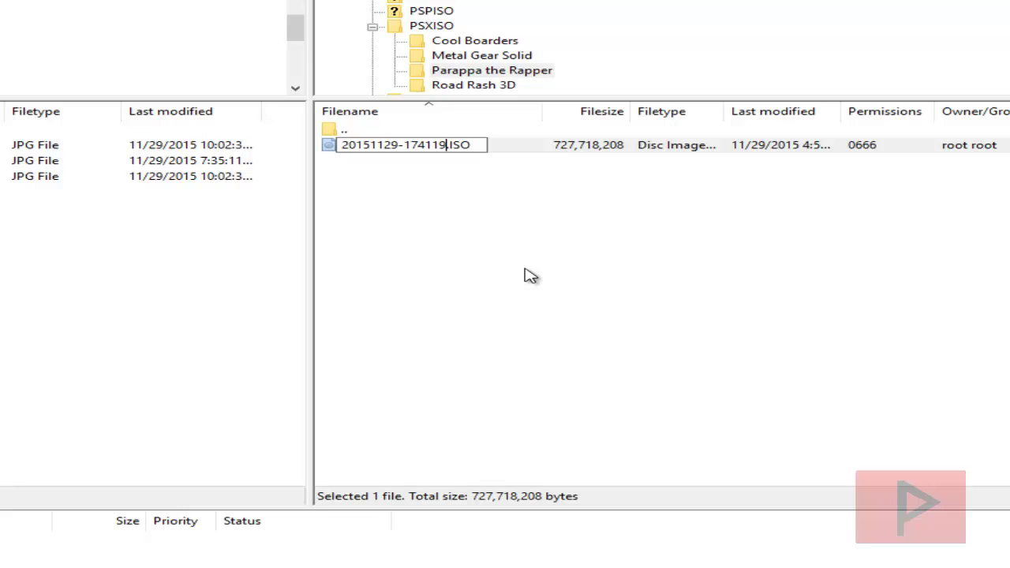
{"action": "key", "text": "BackSpace"}
{"action": "key", "text": "BackSpace"}
{"action": "key", "text": "BackSpace"}
{"action": "key", "text": "BackSpace"}
{"action": "key", "text": "BackSpace"}
{"action": "key", "text": "BackSpace"}
{"action": "key", "text": "BackSpace"}
{"action": "key", "text": "BackSpace"}
{"action": "key", "text": "BackSpace"}
{"action": "key", "text": "BackSpace"}
{"action": "key", "text": "BackSpace"}
{"action": "key", "text": "BackSpace"}
{"action": "key", "text": "BackSpace"}
{"action": "key", "text": "BackSpace"}
{"action": "key", "text": "BackSpace"}
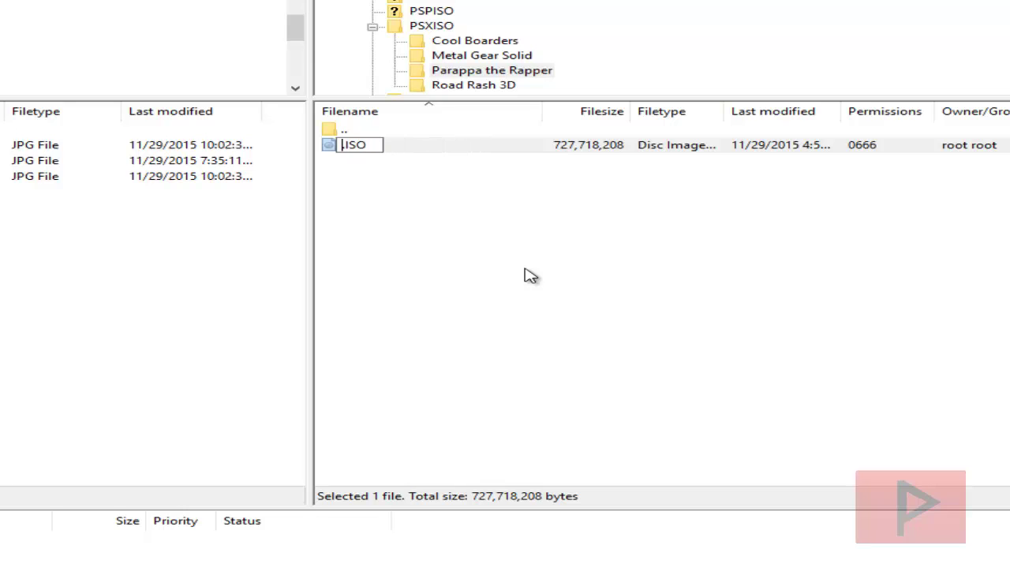
{"action": "type", "text": "Par"}
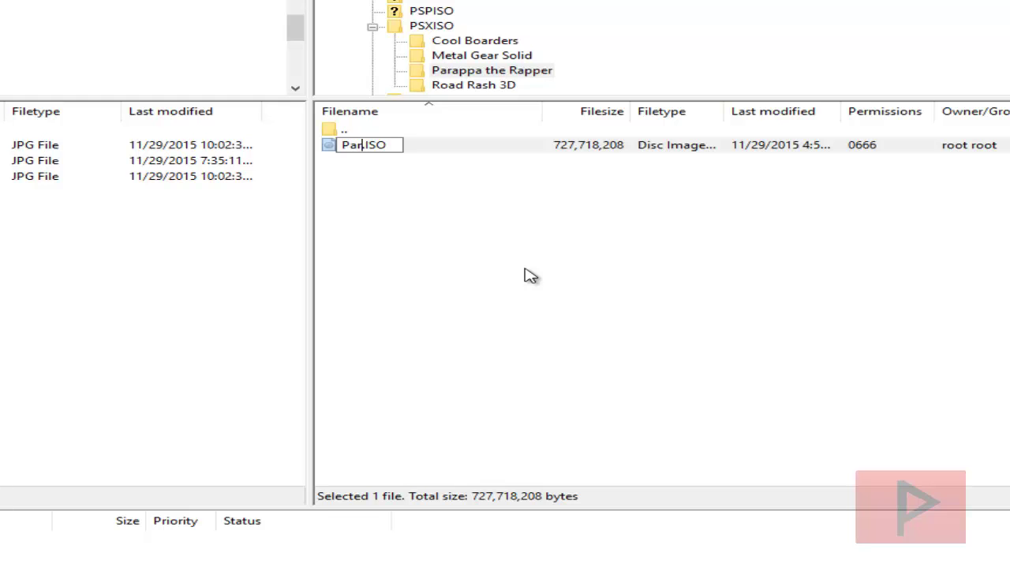
{"action": "type", "text": "appa the Rapper"}
{"action": "key", "text": "Return"}
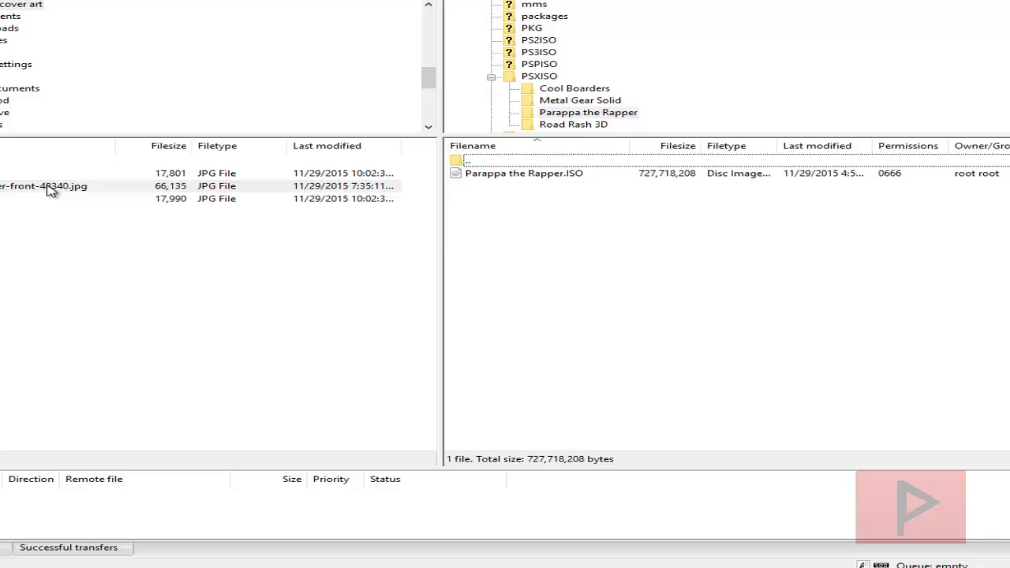
Upload parappa-the-rapper-ps1-cover-front-48340.jpg to the Parappa the Rapper folder and rename the remote copy as Parappa the Rapper.jpg.
{"action": "left_click_drag", "start_coordinate": [190, 161], "coordinate": [537, 275]}
{"action": "left_click", "coordinate": [643, 204]}
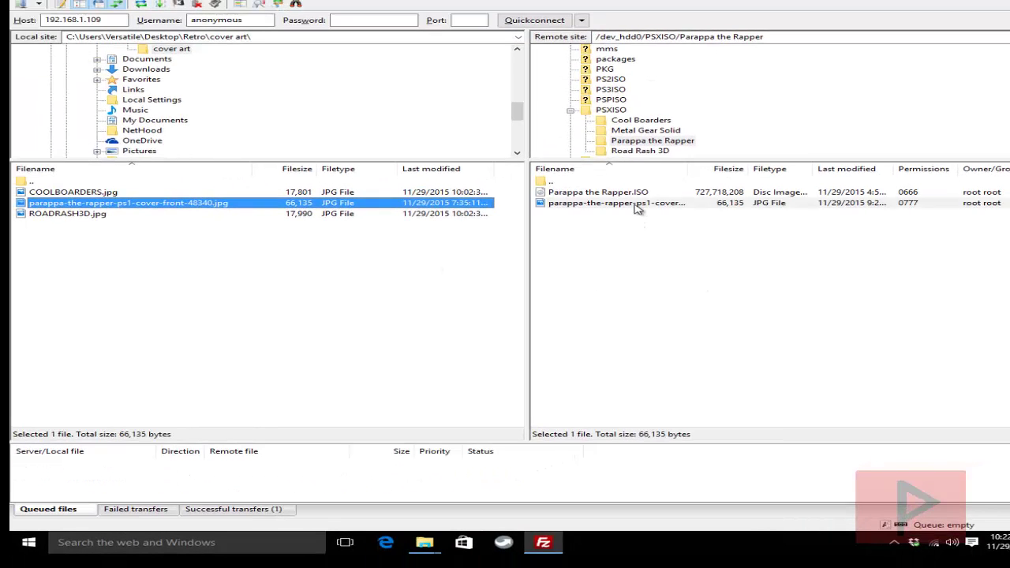
{"action": "key", "text": "F2"}
{"action": "key", "text": "End"}
{"action": "key", "text": "Left"}
{"action": "key", "text": "Left"}
{"action": "key", "text": "Left"}
{"action": "key", "text": "Left"}
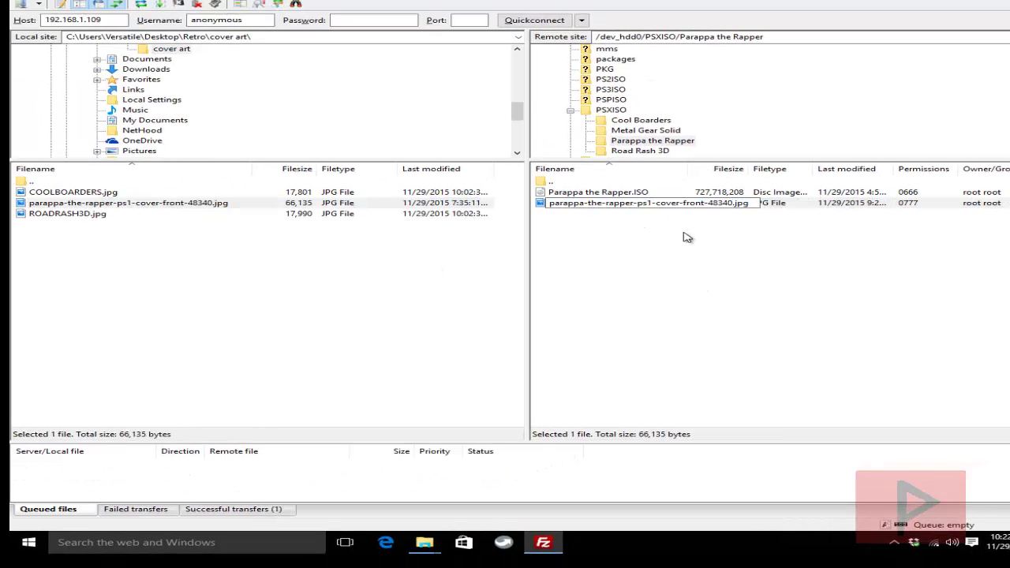
{"action": "key", "text": "BackSpace"}
{"action": "key", "text": "BackSpace"}
{"action": "key", "text": "BackSpace"}
{"action": "key", "text": "BackSpace"}
{"action": "key", "text": "BackSpace"}
{"action": "key", "text": "BackSpace"}
{"action": "key", "text": "BackSpace"}
{"action": "key", "text": "BackSpace"}
{"action": "key", "text": "BackSpace"}
{"action": "key", "text": "BackSpace"}
{"action": "key", "text": "BackSpace"}
{"action": "key", "text": "BackSpace"}
{"action": "key", "text": "BackSpace"}
{"action": "key", "text": "BackSpace"}
{"action": "key", "text": "BackSpace"}
{"action": "key", "text": "BackSpace"}
{"action": "key", "text": "BackSpace"}
{"action": "key", "text": "BackSpace"}
{"action": "key", "text": "BackSpace"}
{"action": "key", "text": "BackSpace"}
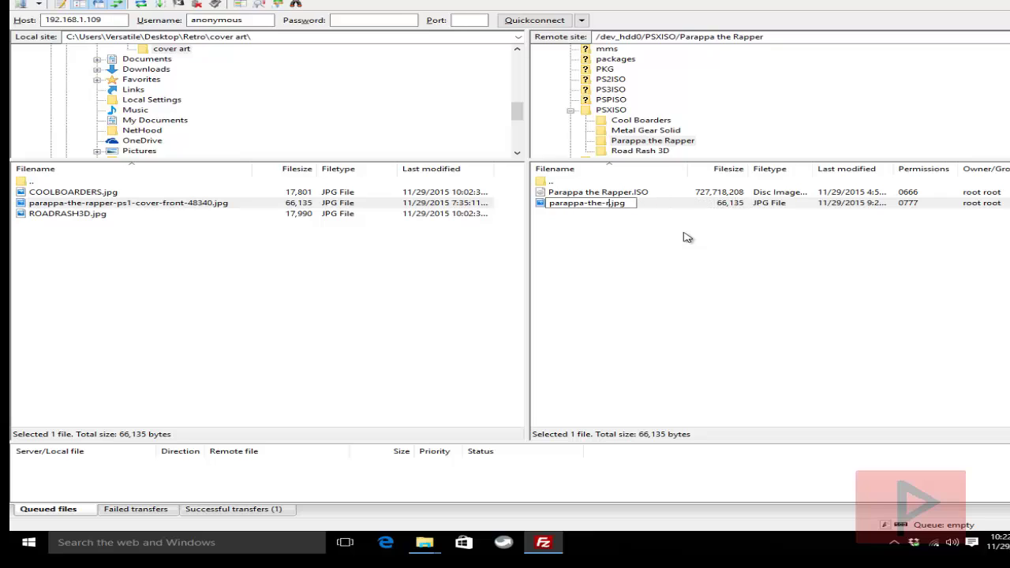
{"action": "type", "text": "Pa"}
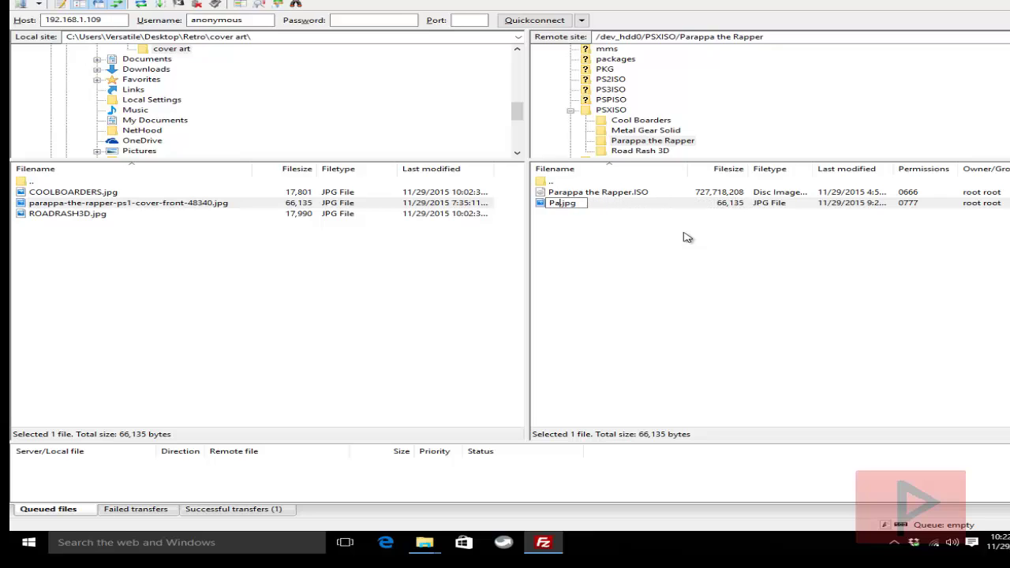
{"action": "type", "text": "rappa the Rap"}
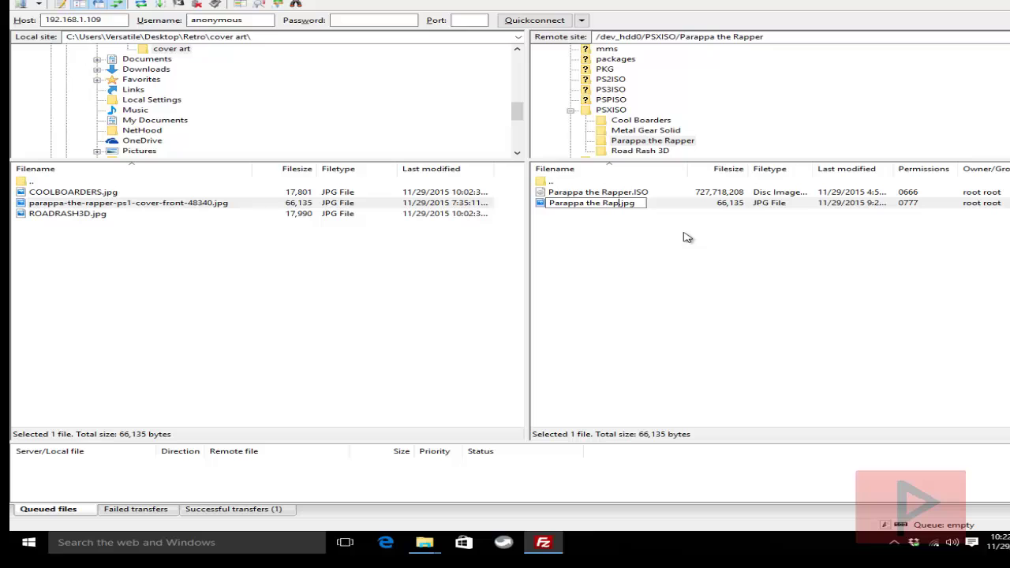
{"action": "type", "text": "per"}
{"action": "key", "text": "Return"}
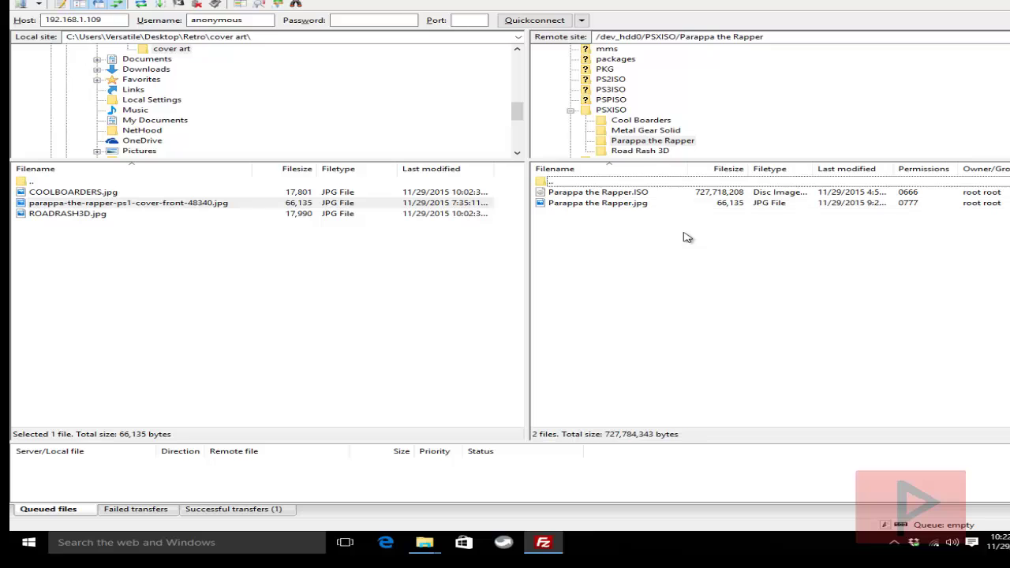
Open the Viewtiful Joe 2 folder in PS2ISO and compare the names of its CUE, ISO and JPG files.
{"action": "double_click", "coordinate": [575, 184]}
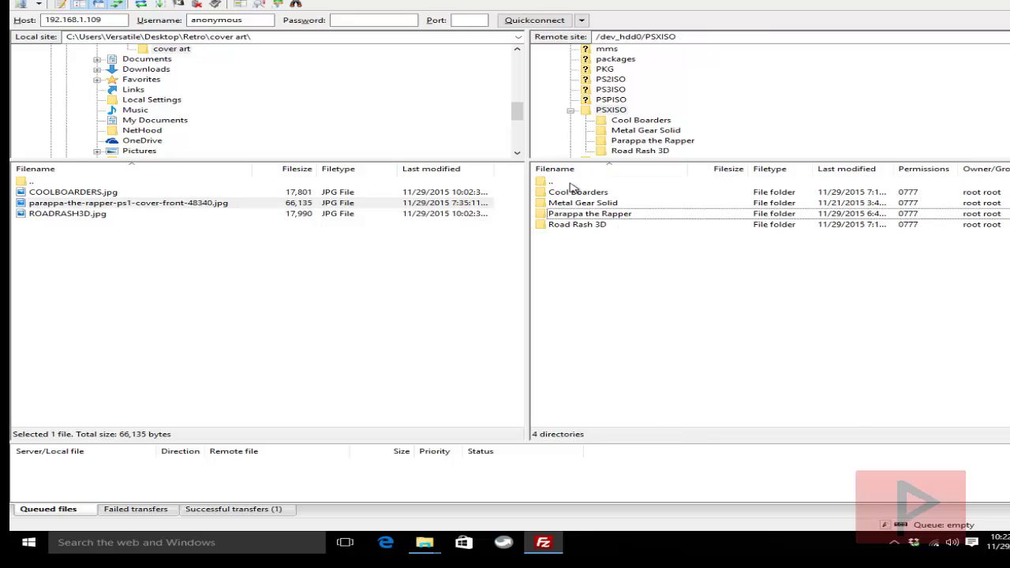
{"action": "double_click", "coordinate": [574, 183]}
{"action": "double_click", "coordinate": [563, 333]}
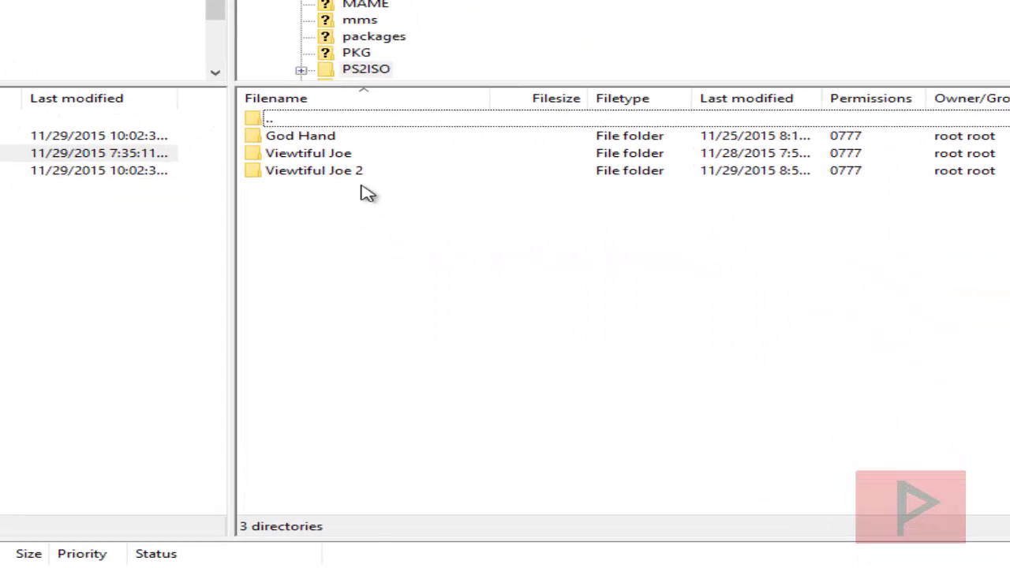
{"action": "double_click", "coordinate": [366, 173]}
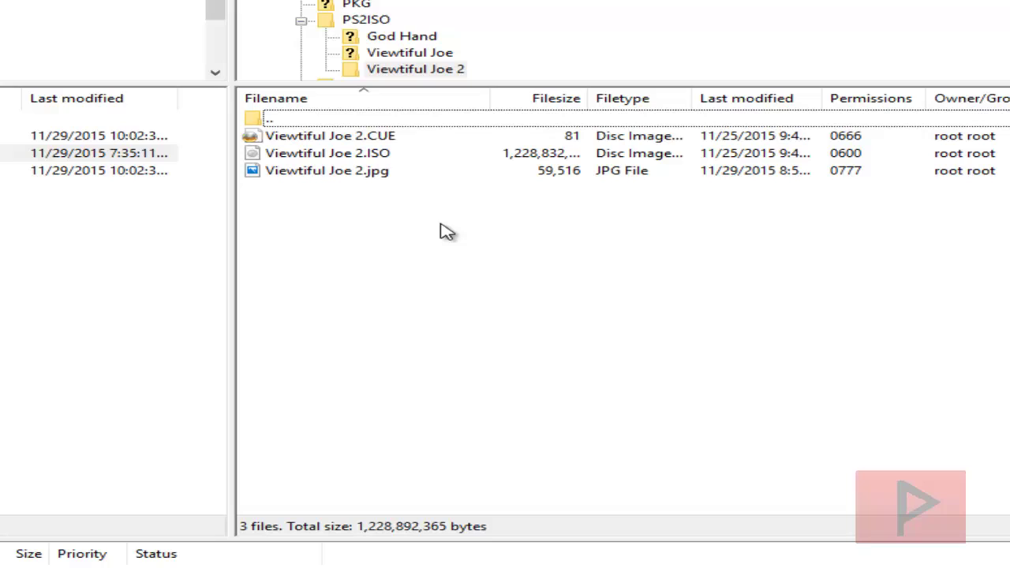
{"action": "left_click", "coordinate": [411, 173]}
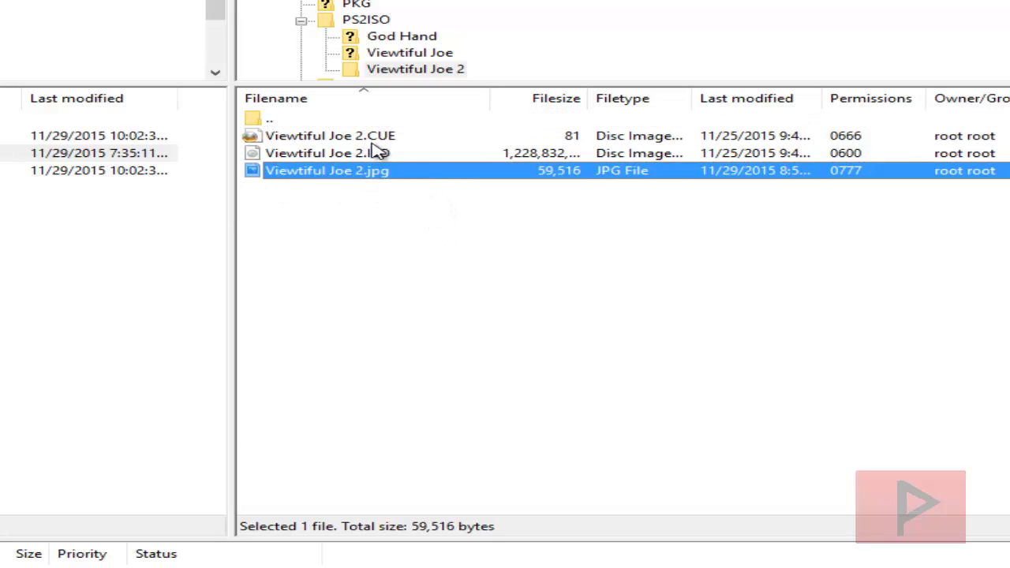
{"action": "left_click", "coordinate": [425, 221]}
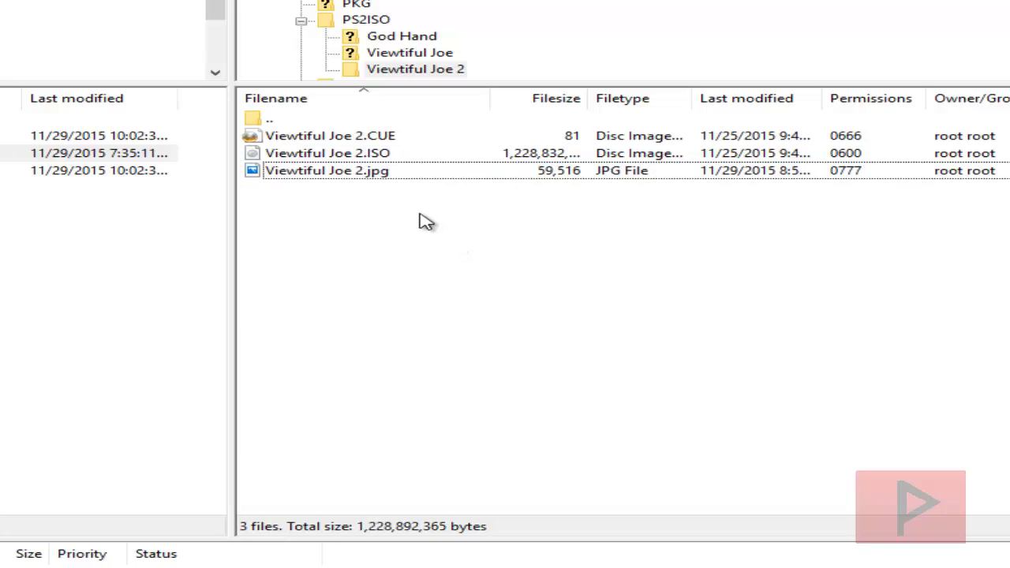
Check the contents of the PS3ISO and PSPISO folders in dev_hdd0, then return to dev_hdd0.
{"action": "key", "text": "BackSpace"}
{"action": "key", "text": "BackSpace"}
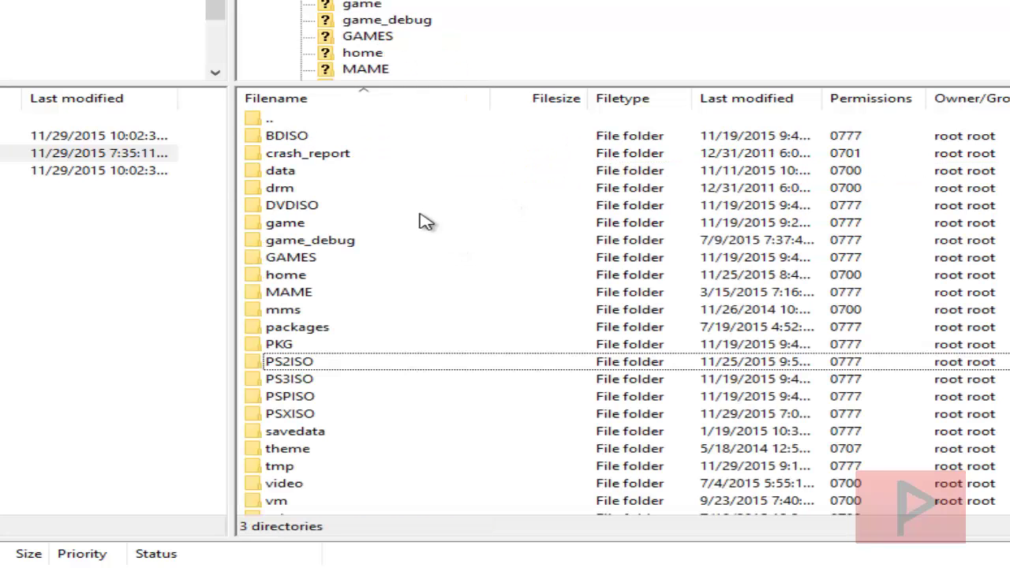
{"action": "left_click", "coordinate": [324, 382]}
{"action": "double_click", "coordinate": [324, 382]}
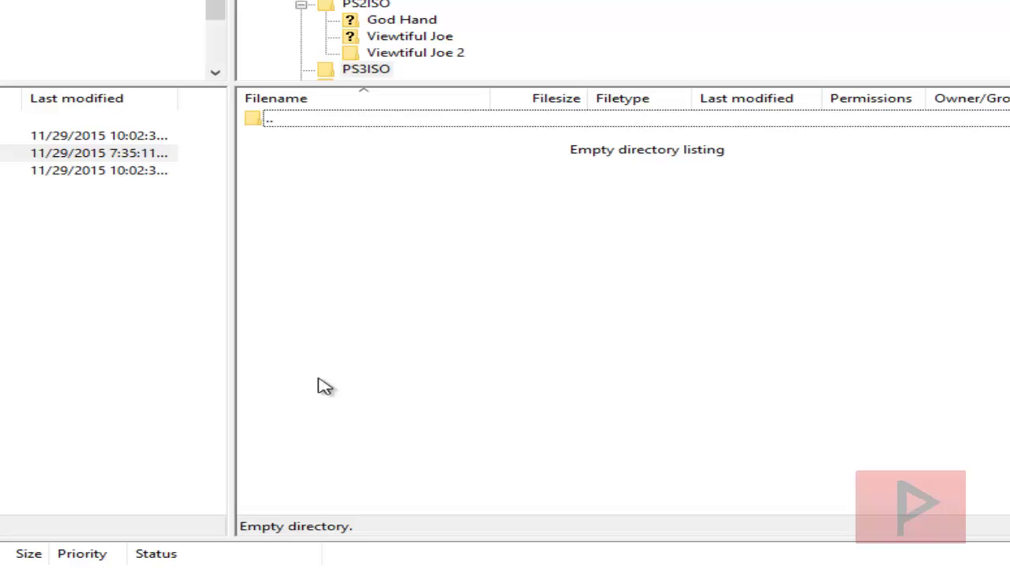
{"action": "key", "text": "BackSpace"}
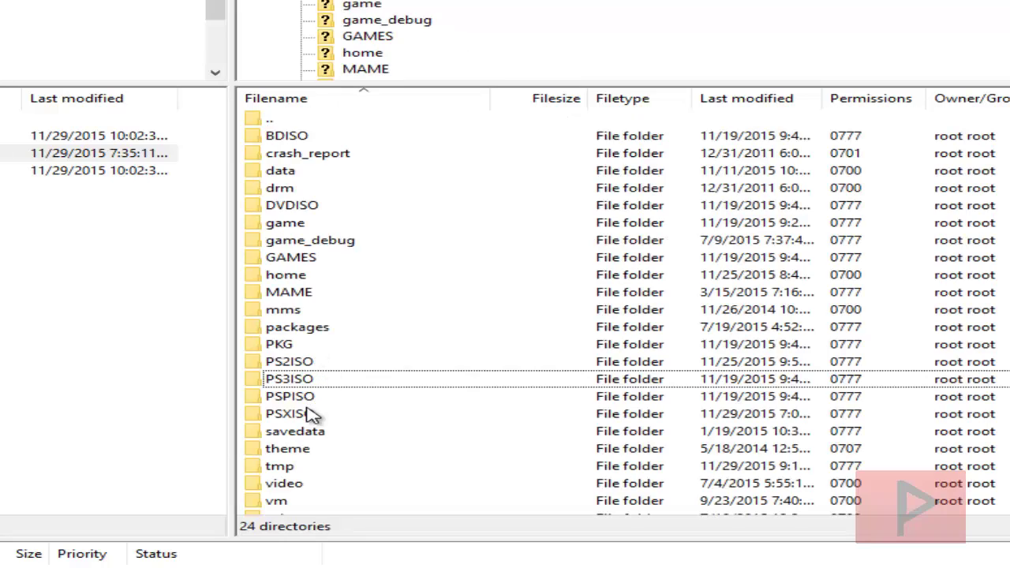
{"action": "left_click", "coordinate": [326, 397]}
{"action": "double_click", "coordinate": [326, 397]}
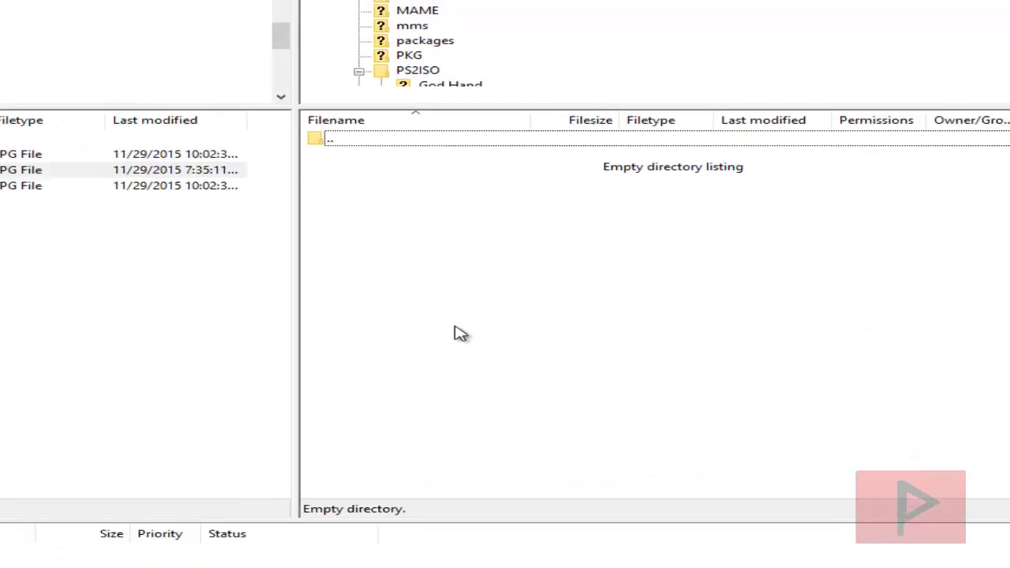
{"action": "key", "text": "BackSpace"}
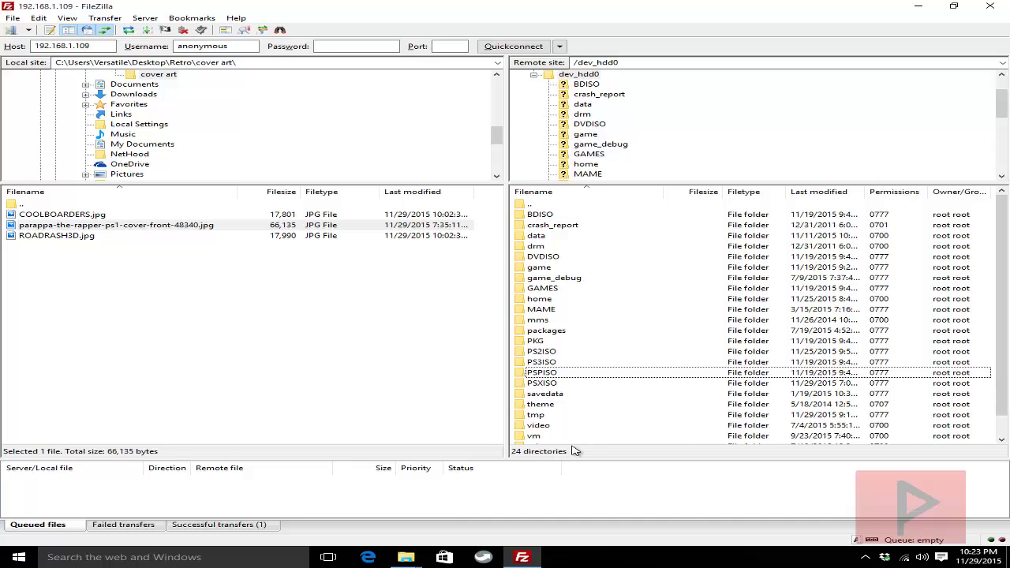
Switch to Microsoft Edge, open the webMAN page at 192.168.1.109 and refresh the XML and HTML game lists.
{"action": "left_click", "coordinate": [368, 557]}
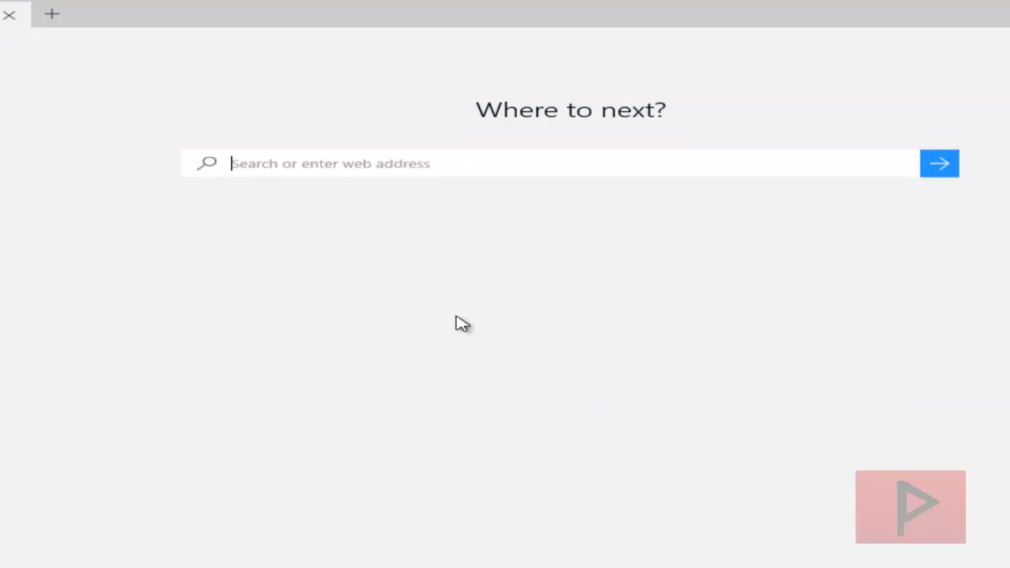
{"action": "type", "text": "192.168.1.109/"}
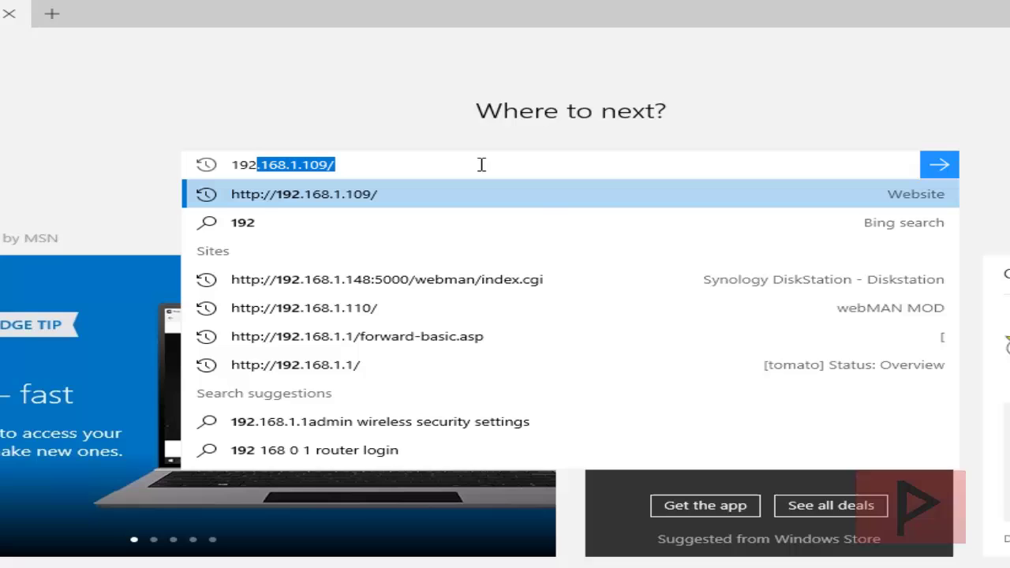
{"action": "key", "text": "Return"}
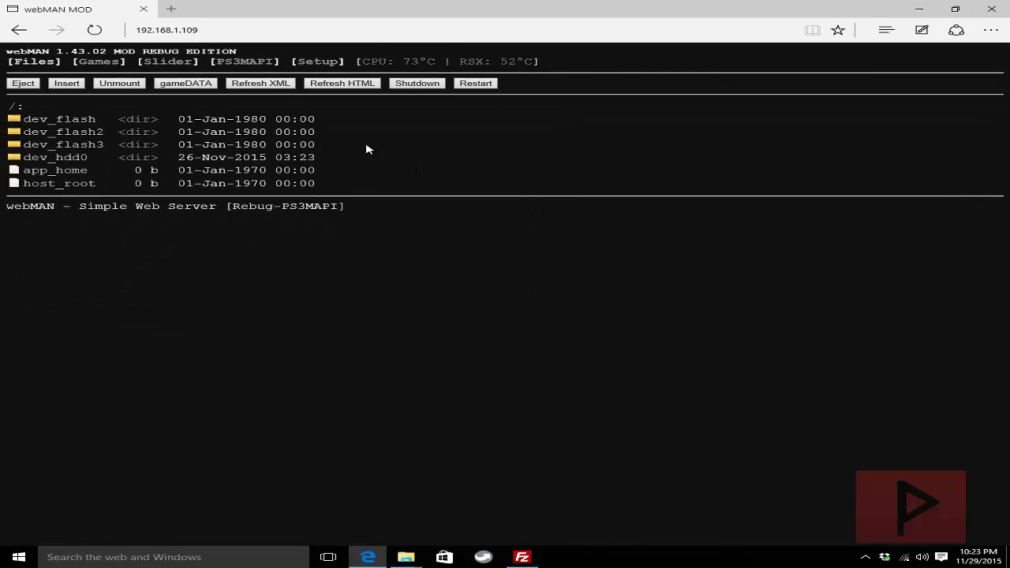
{"action": "left_click", "coordinate": [273, 87]}
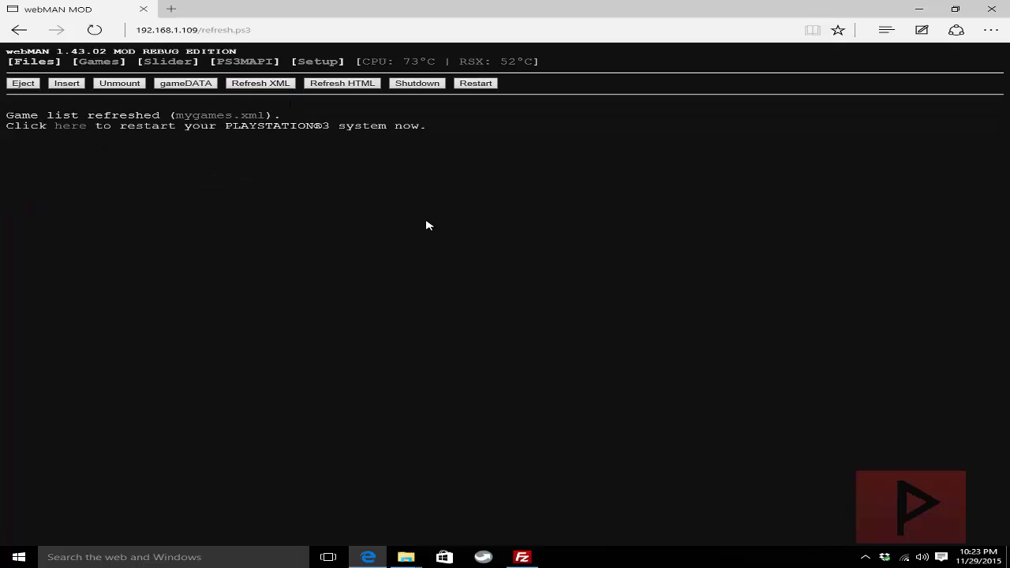
{"action": "left_click", "coordinate": [359, 85]}
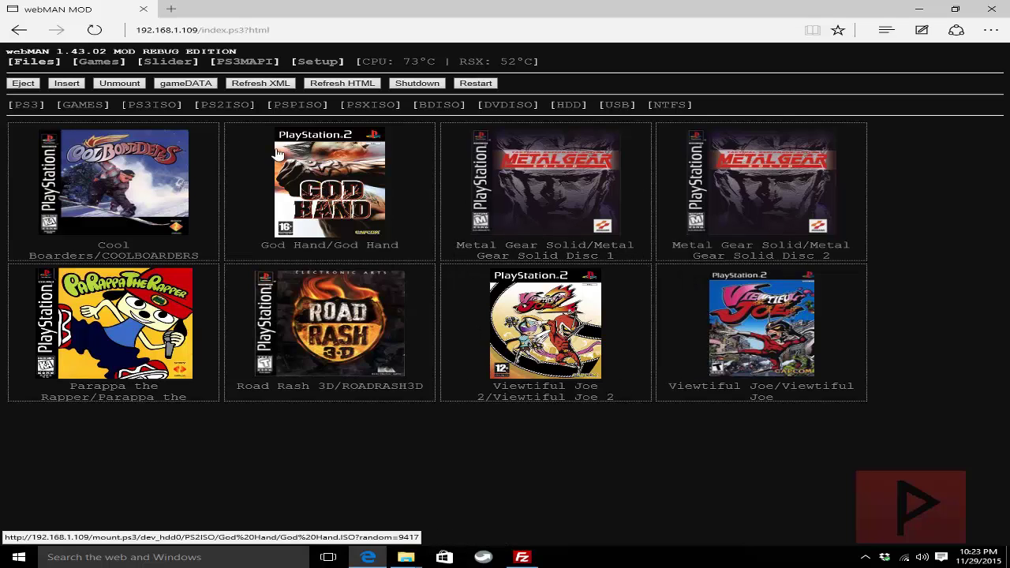
Filter the webMAN game list by PS2ISO and by PSXISO to check the cover art of each group.
{"action": "left_click", "coordinate": [229, 105]}
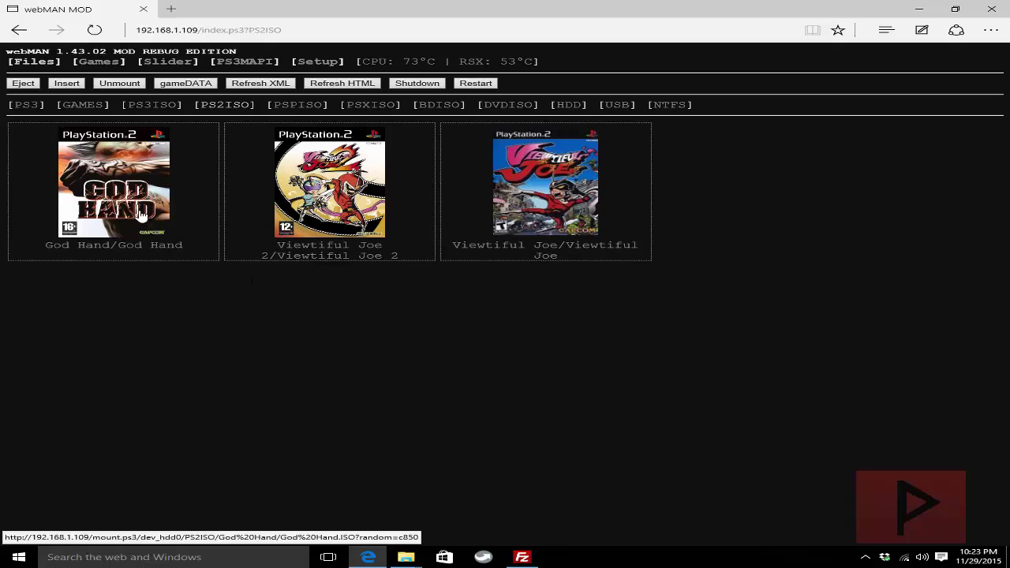
{"action": "left_click", "coordinate": [378, 110]}
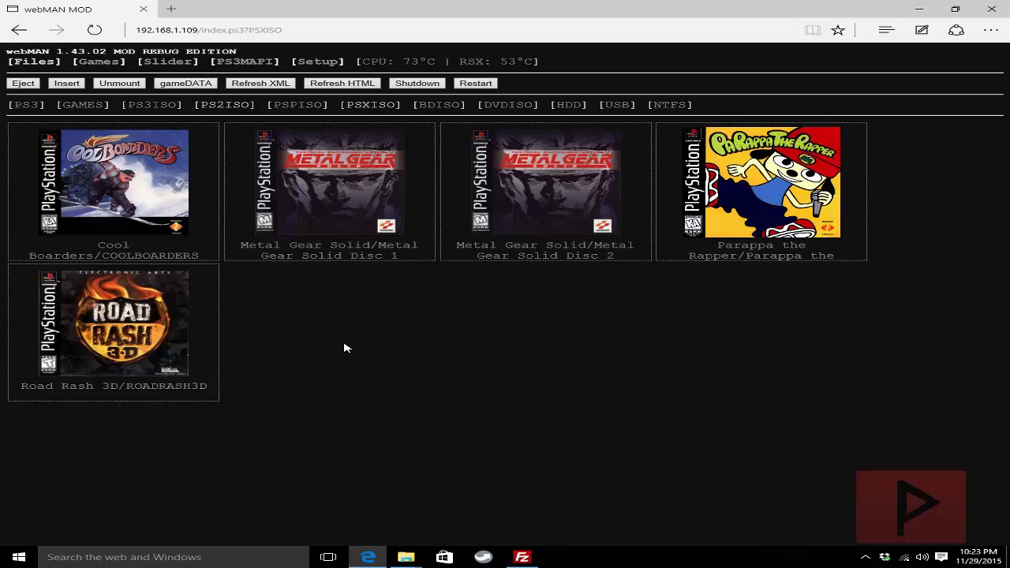
Return to FileZilla, disconnect from the PS3 server and minimize the program to show the desktop.
{"action": "left_click", "coordinate": [919, 8]}
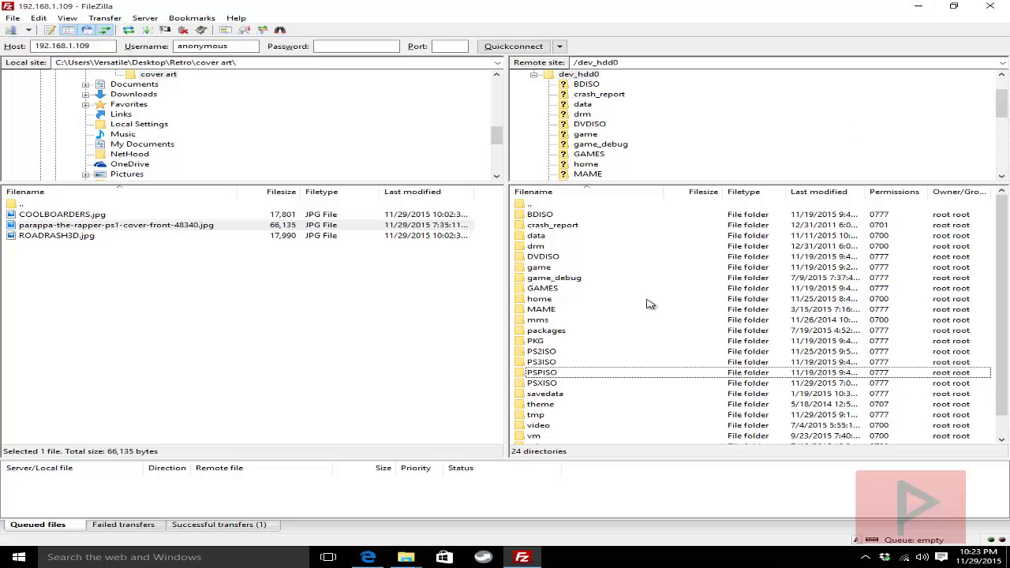
{"action": "left_click", "coordinate": [183, 29]}
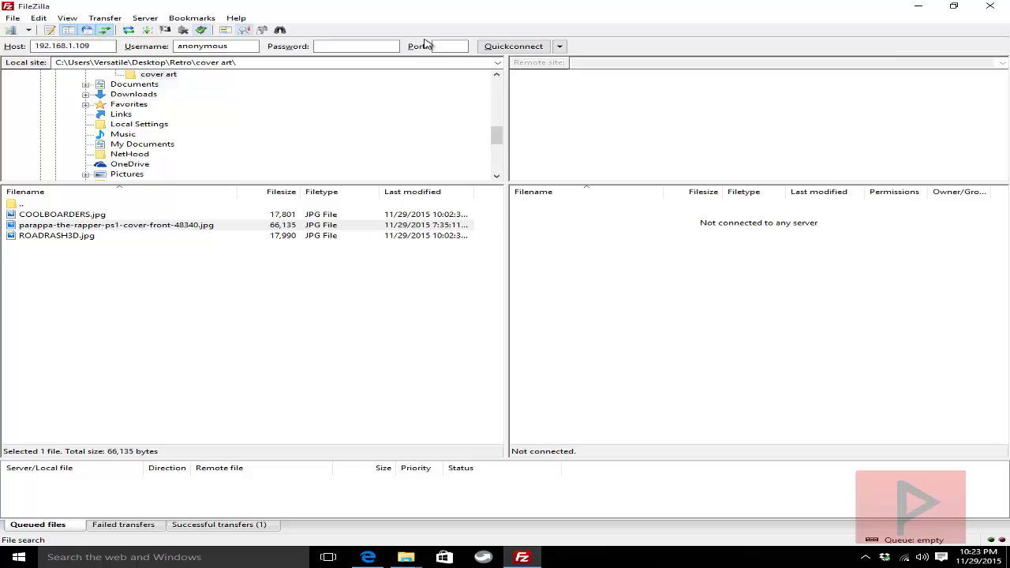
{"action": "left_click", "coordinate": [919, 7]}
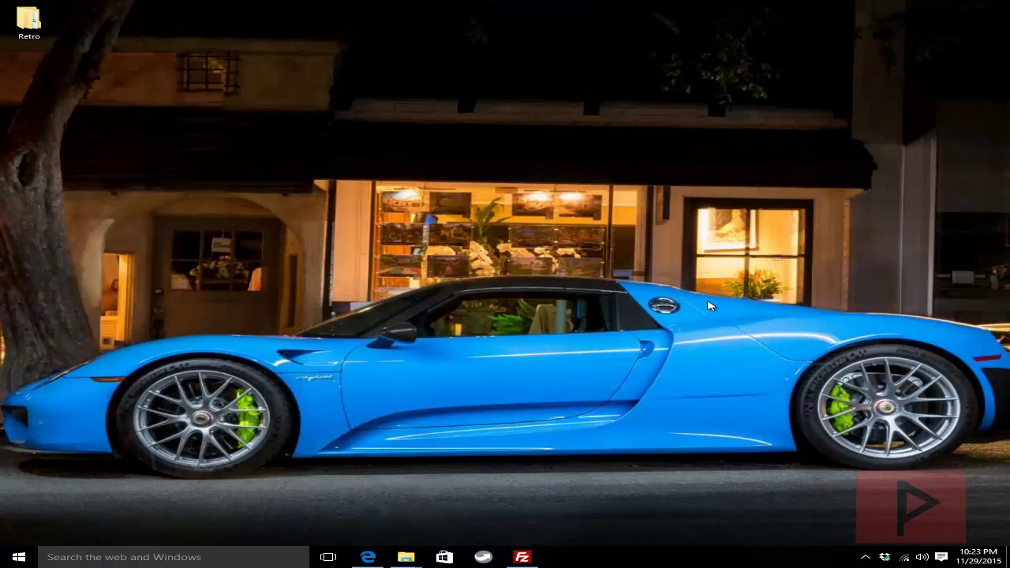